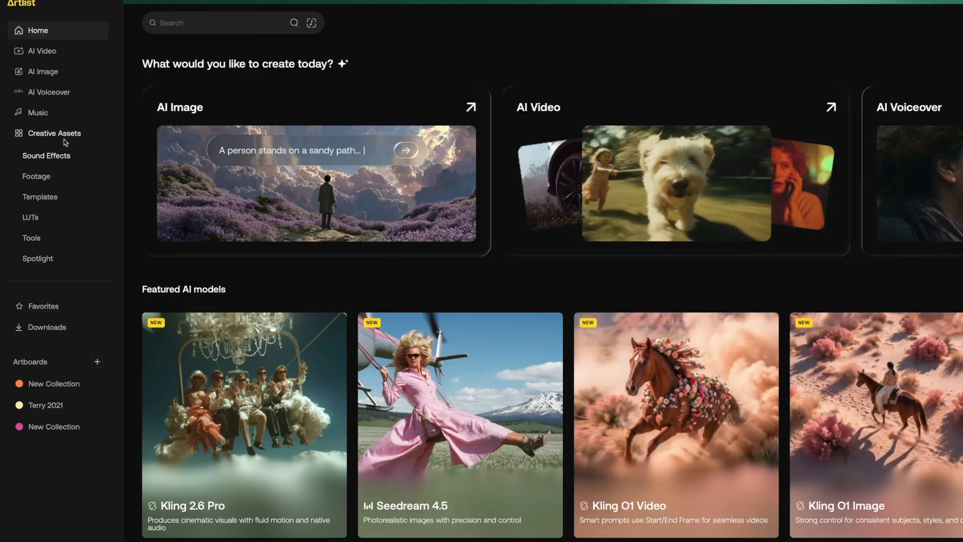
Step: Search the Artlist Sound Effects catalogue for "water flow"
click(76, 172)
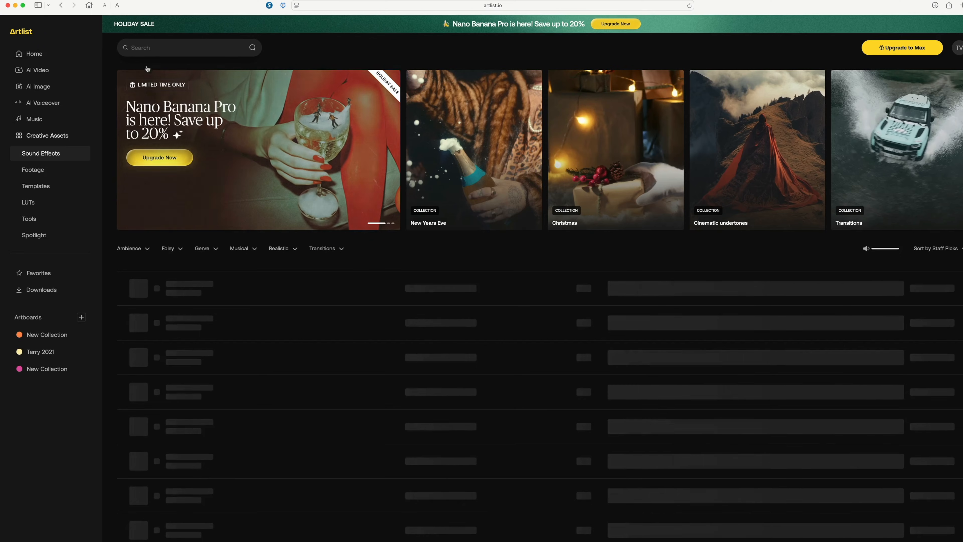
click(155, 48)
text(wat)
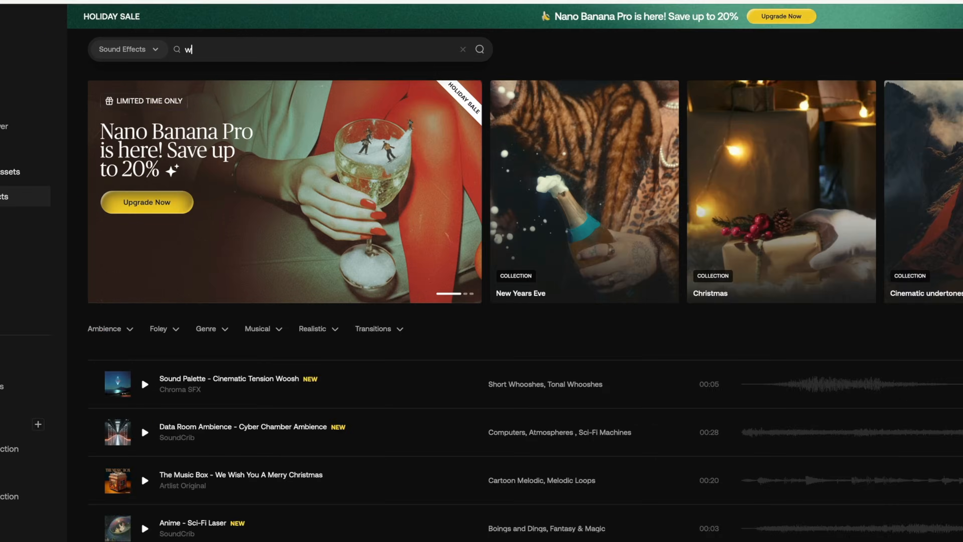
text(er flow)
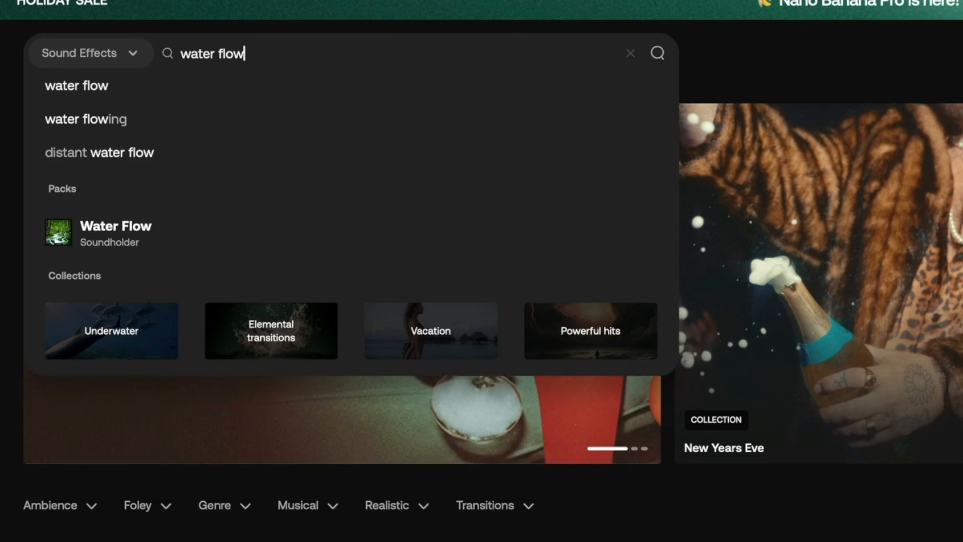
key(Return)
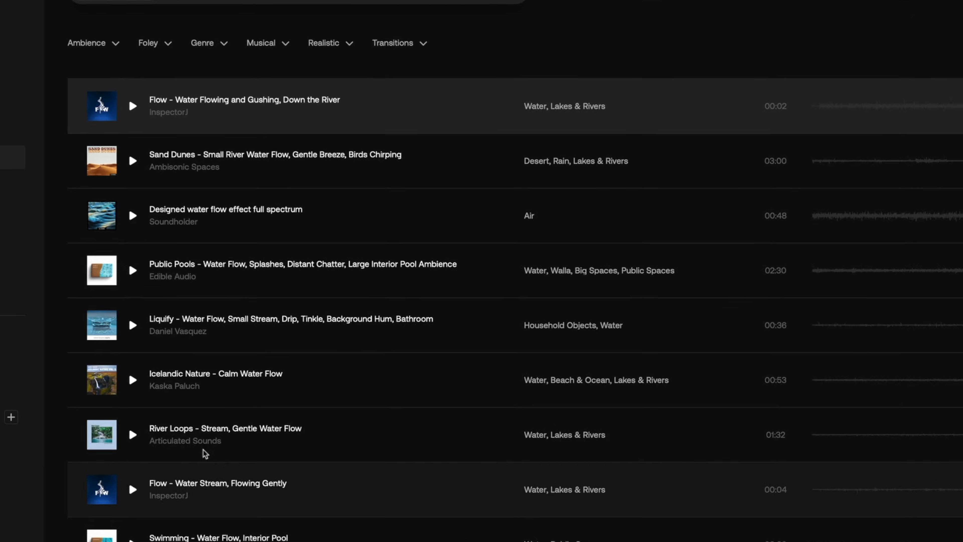
Step: Preview the "River Loops - Stream, Gentle Water Flow" sound effect and download it as WAV
click(126, 473)
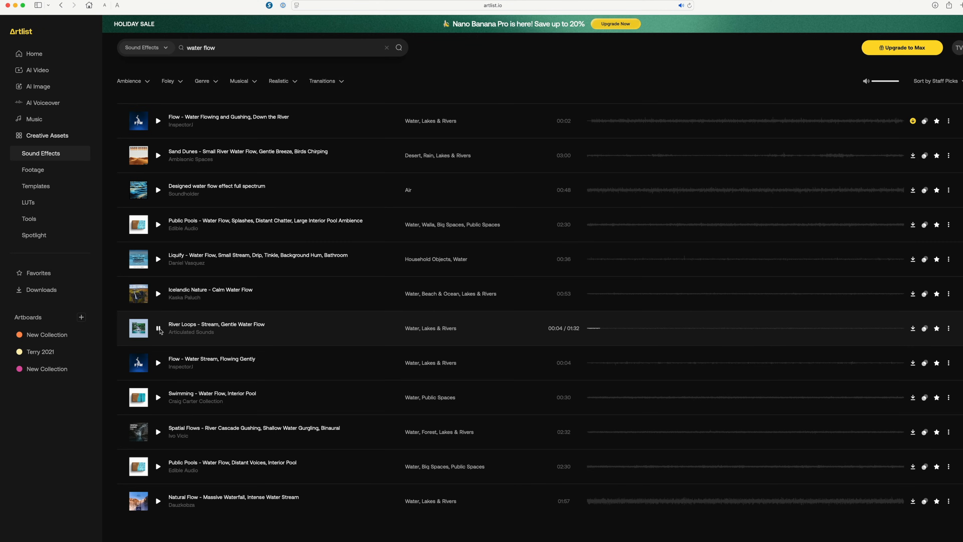
click(160, 329)
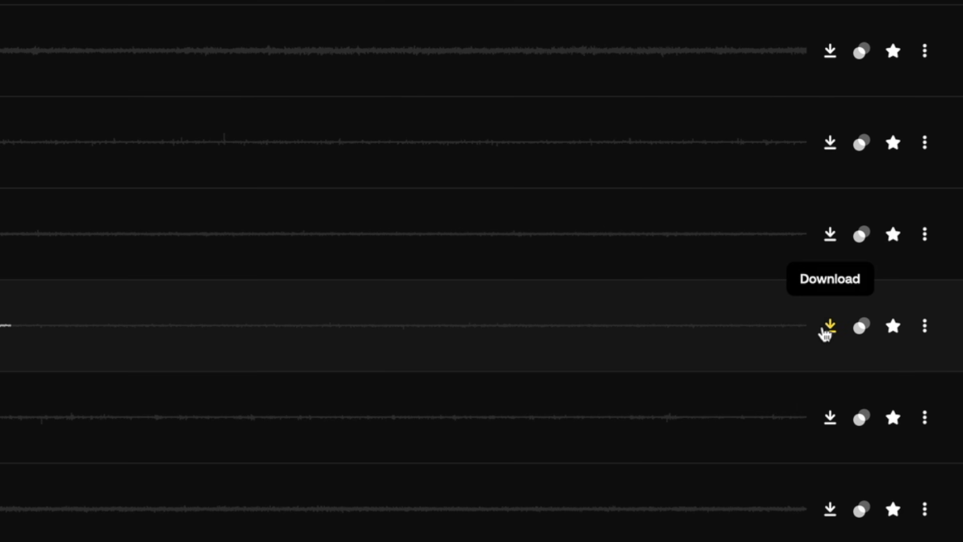
click(825, 333)
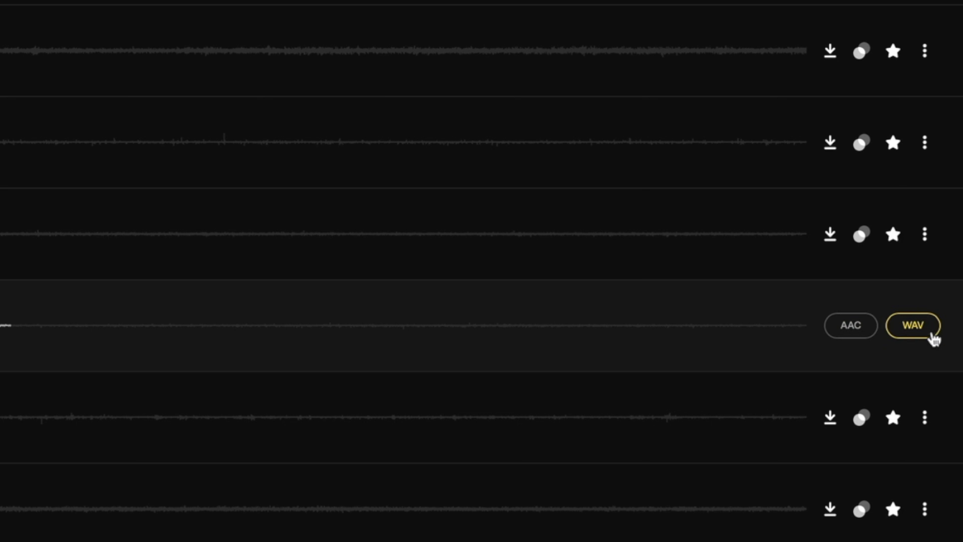
click(916, 333)
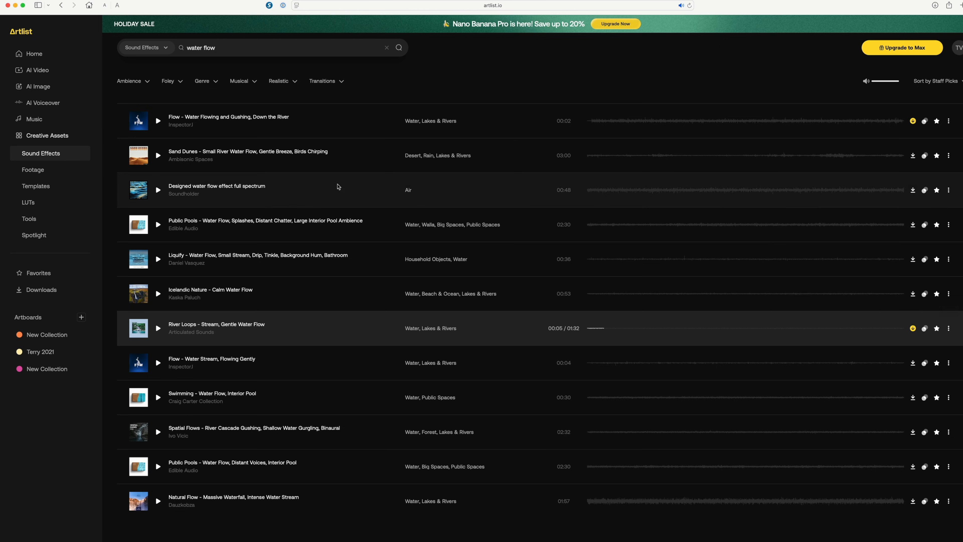
Step: Switch to Final Cut Pro and import "Articulated Sounds - River Loops - Stream Gentle Water Flow.wav" from Downloads into the Sound Scapes event
click(16, 6)
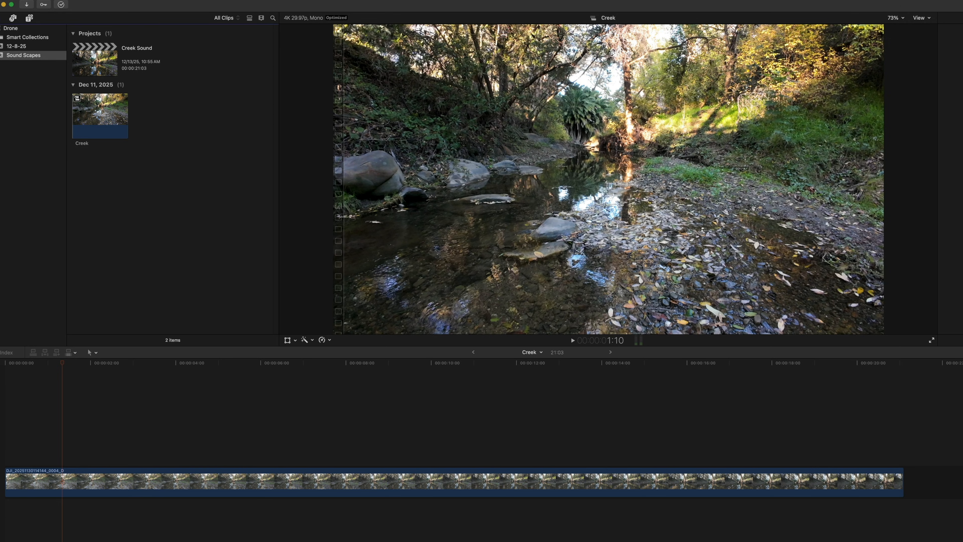
click(27, 5)
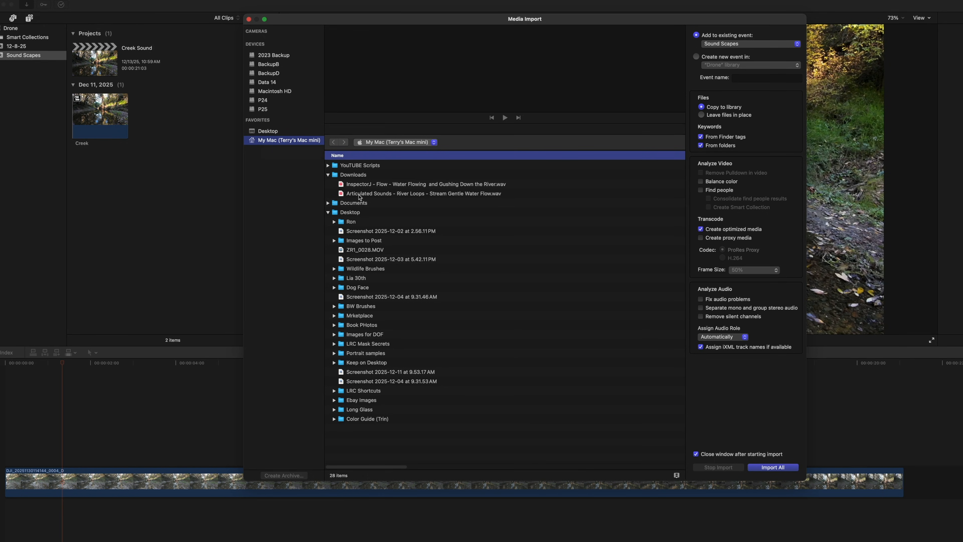
click(360, 185)
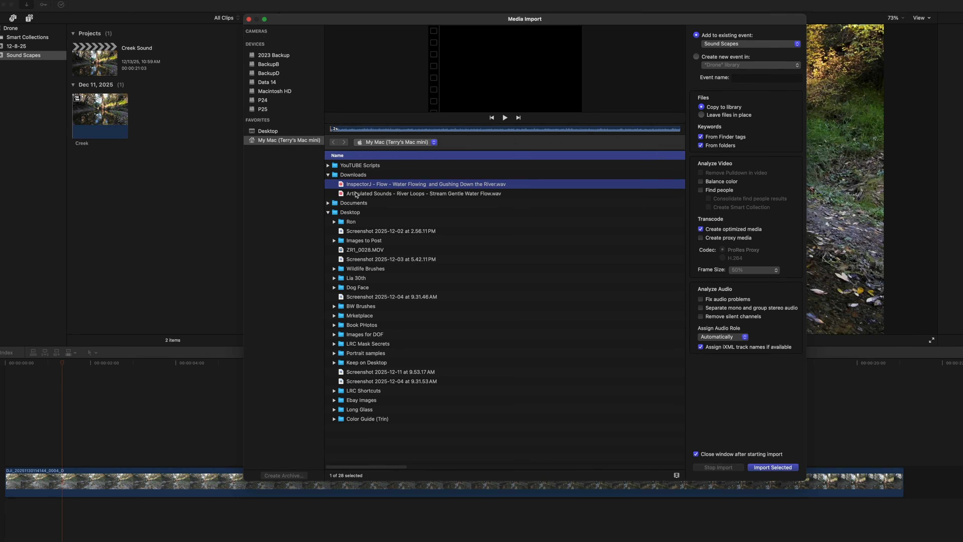
click(356, 194)
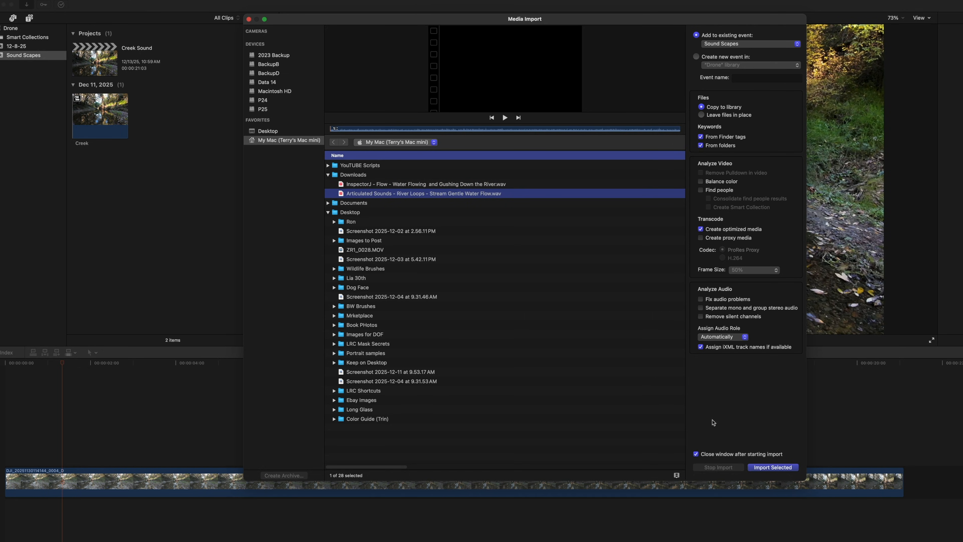
click(784, 467)
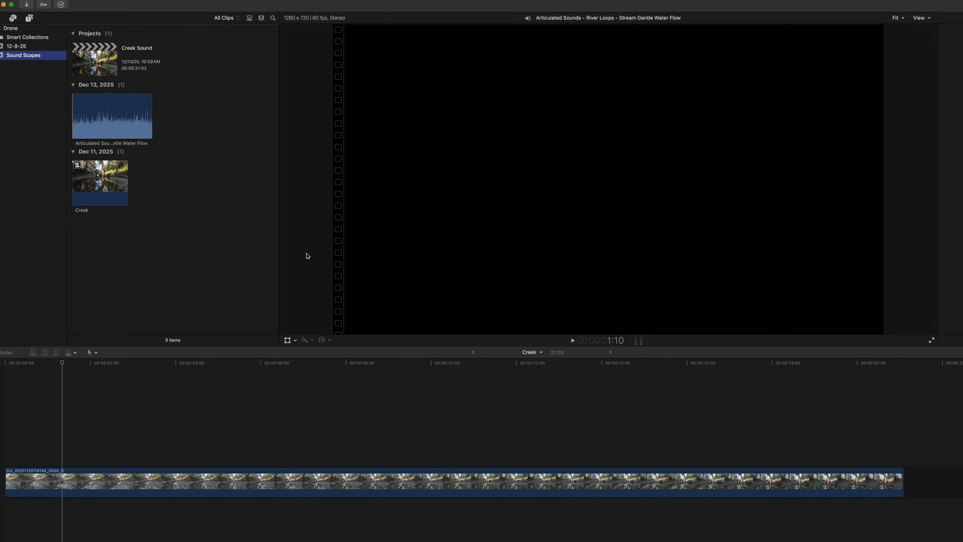
Step: Attach the imported River Loops sound beneath the creek video at the start of the timeline and play the result
click(129, 120)
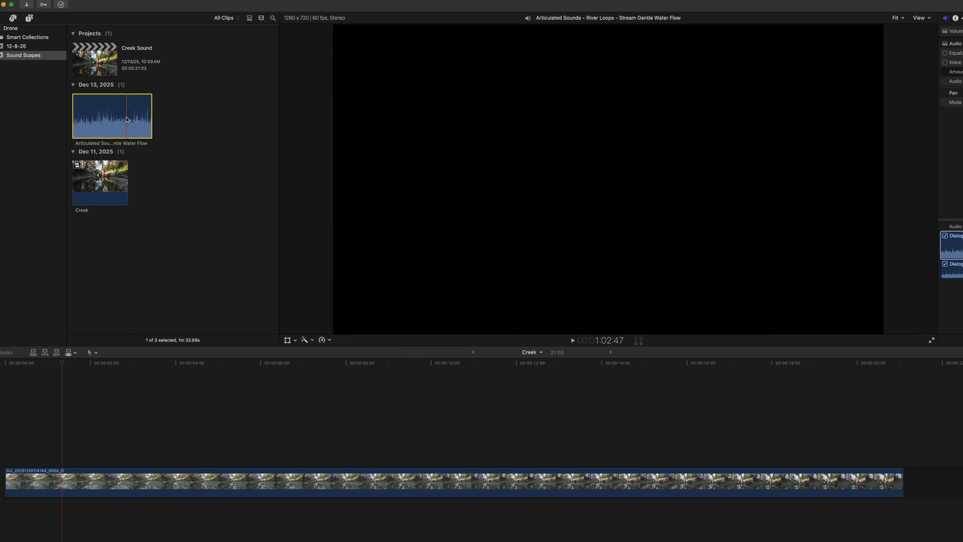
drag(126, 117, 5, 510)
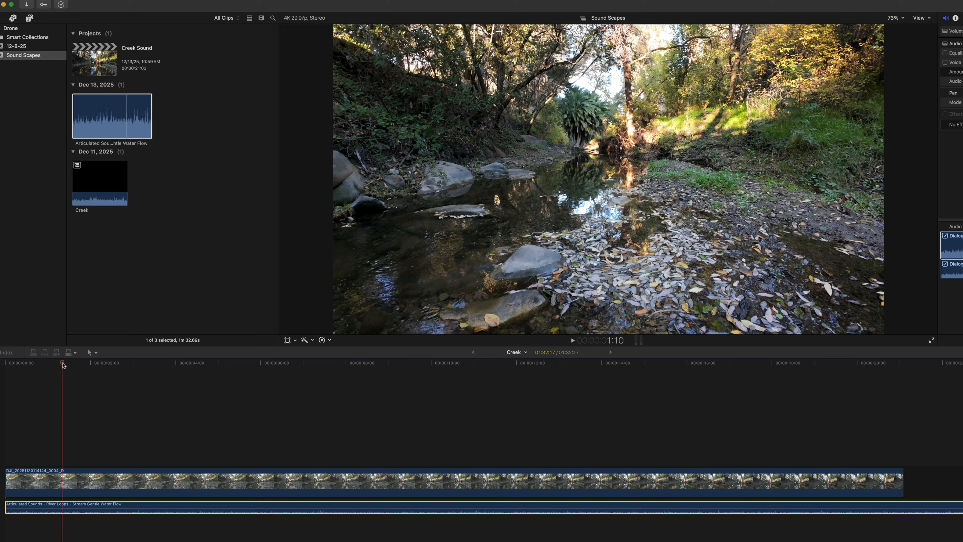
key(space)
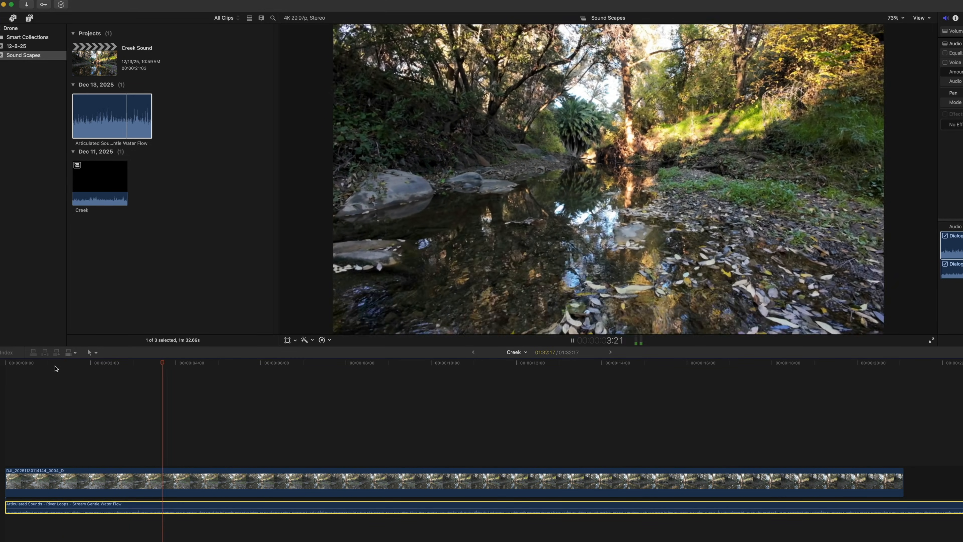
key(space)
Step: Delete the River Loops audio clip from the timeline
mouse_move(223, 508)
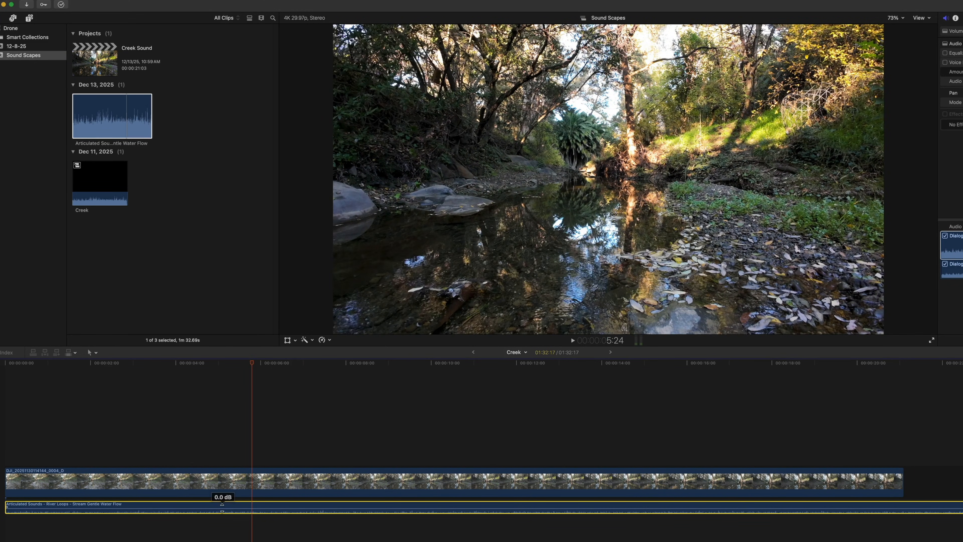
key(Delete)
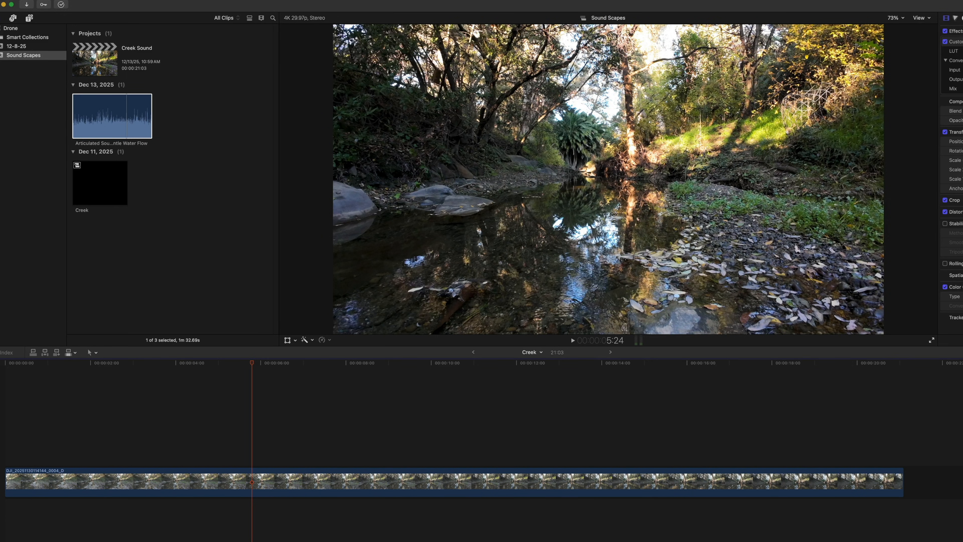
Step: Switch to Soundly and search its sounds for "water flow"
key(super+Tab)
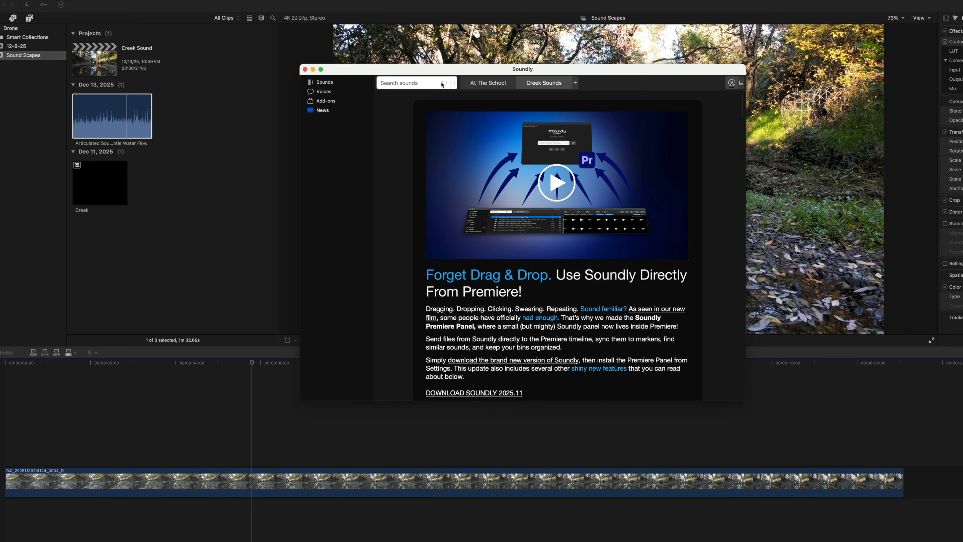
drag(435, 72, 442, 70)
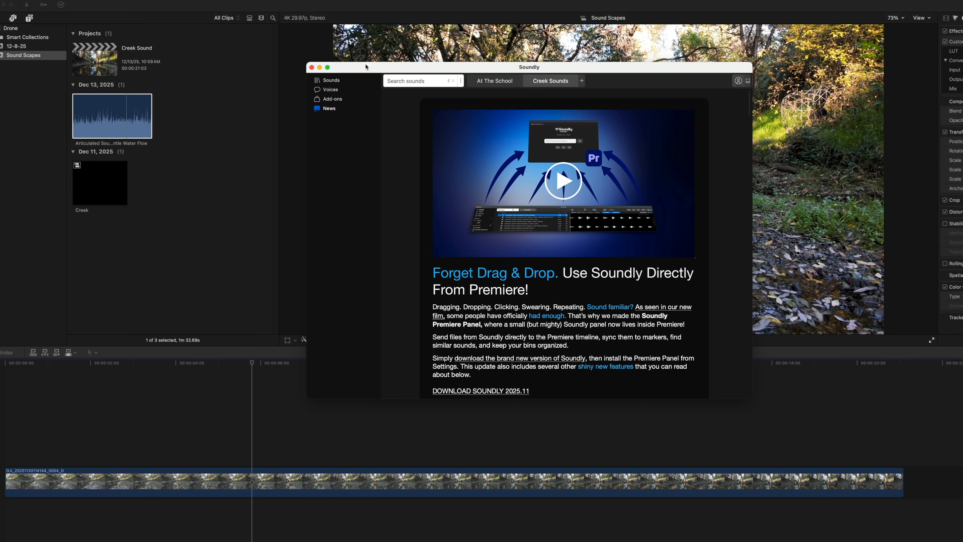
click(315, 81)
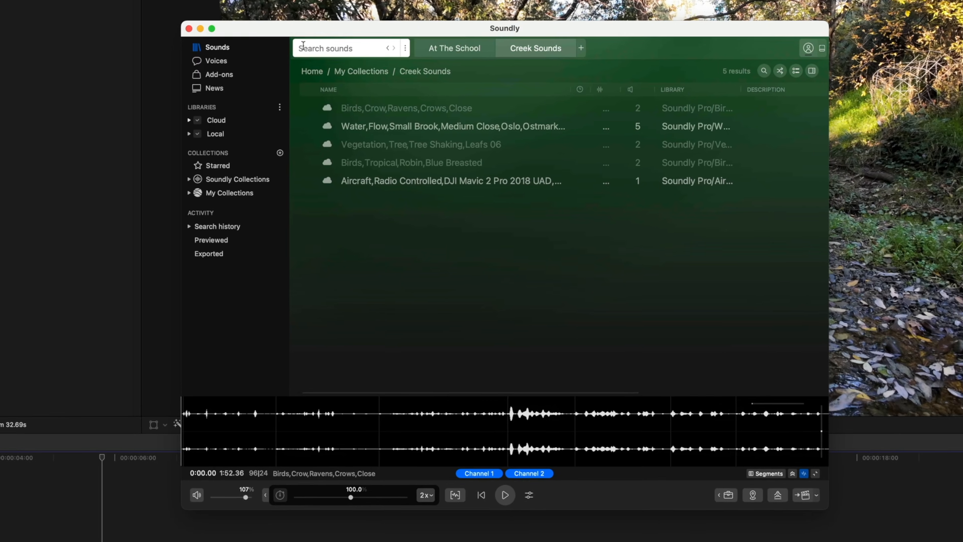
click(406, 80)
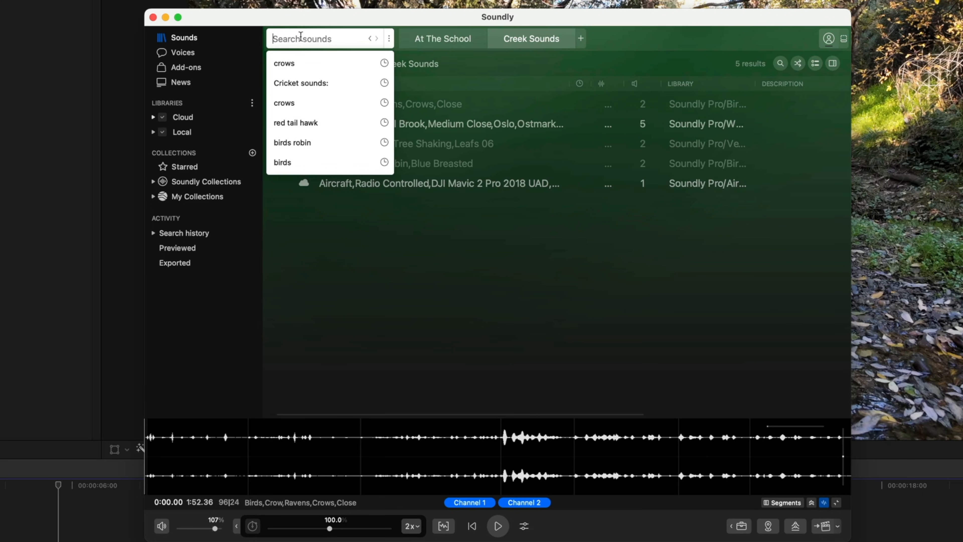
text(water flow)
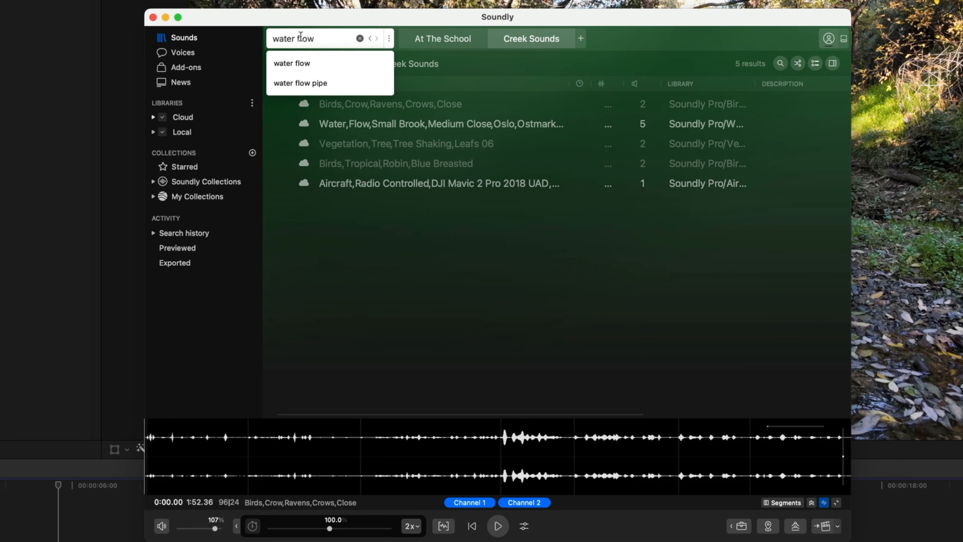
key(Return)
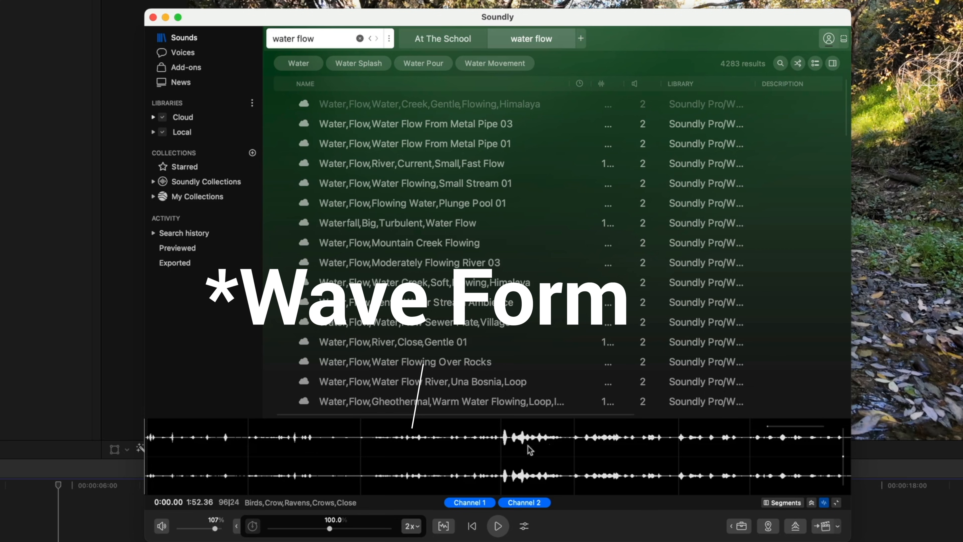
Step: Preview the Water,Flow,Water,Creek,Gentle,Flowing,Himalaya sound and place a selection of about 2:08.9 beneath the creek video near the timeline start
click(361, 107)
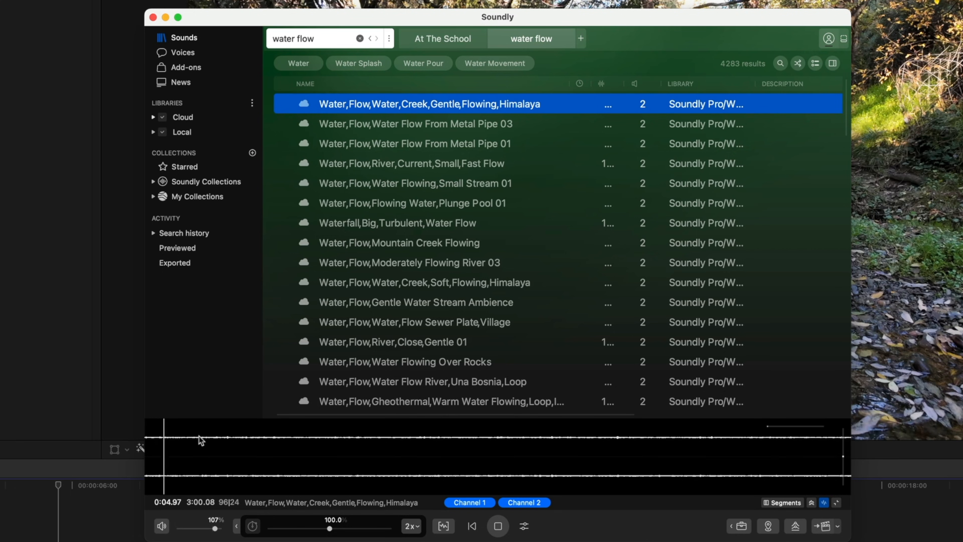
key(space)
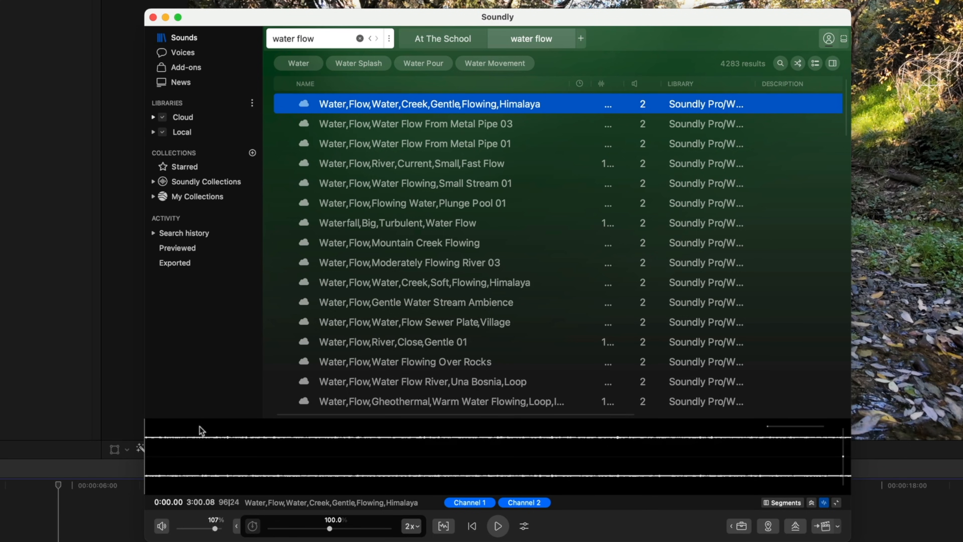
drag(180, 432, 681, 449)
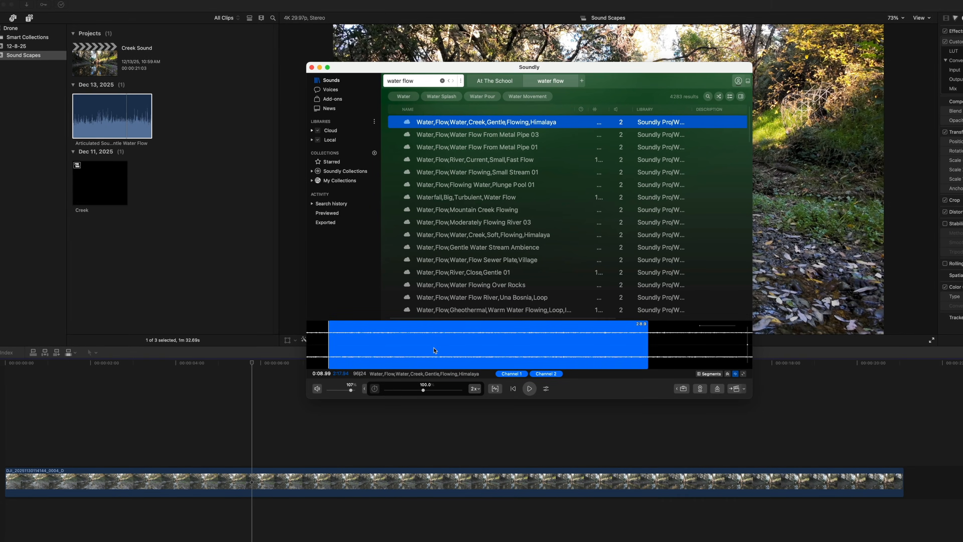
drag(429, 358, 12, 509)
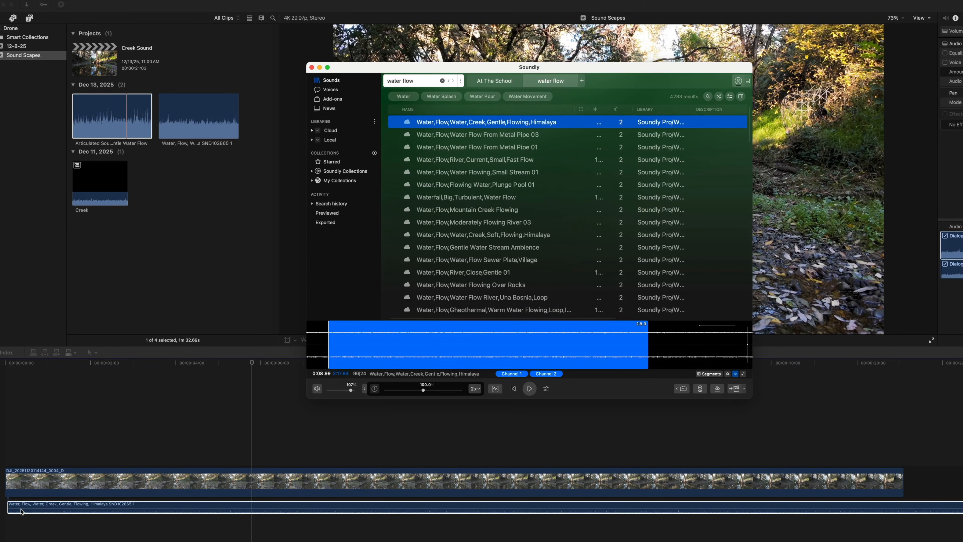
Step: Return to Final Cut Pro and play the creek timeline from near its start with the added Himalaya creek sound
click(252, 363)
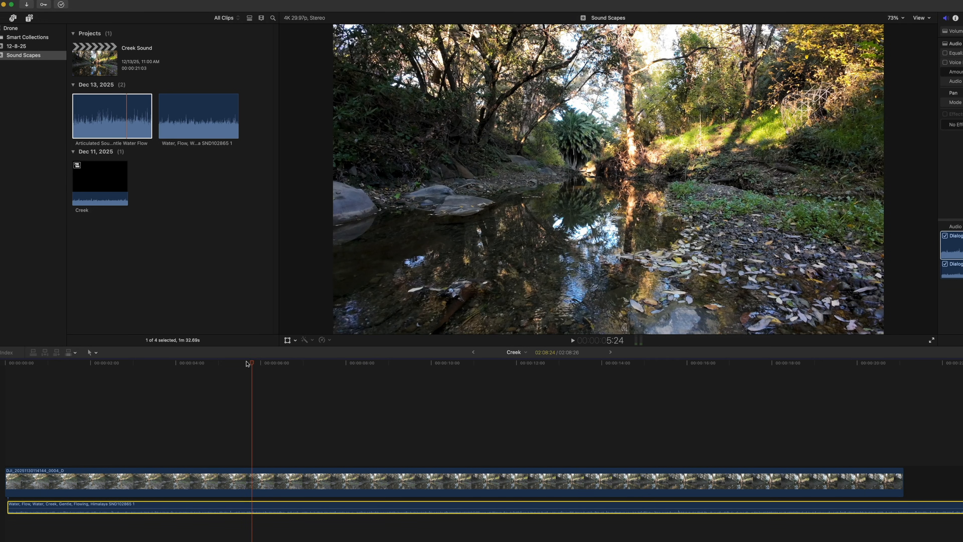
drag(254, 364, 42, 370)
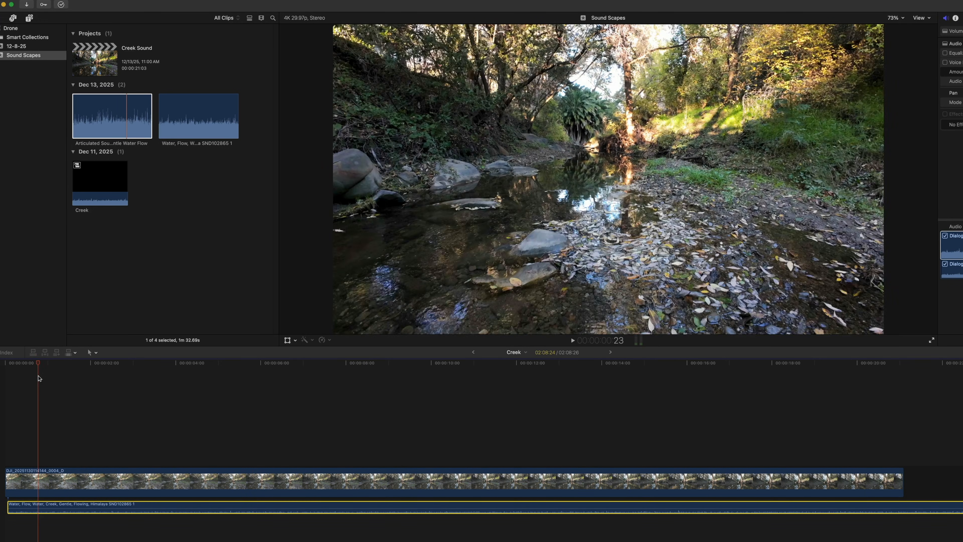
key(space)
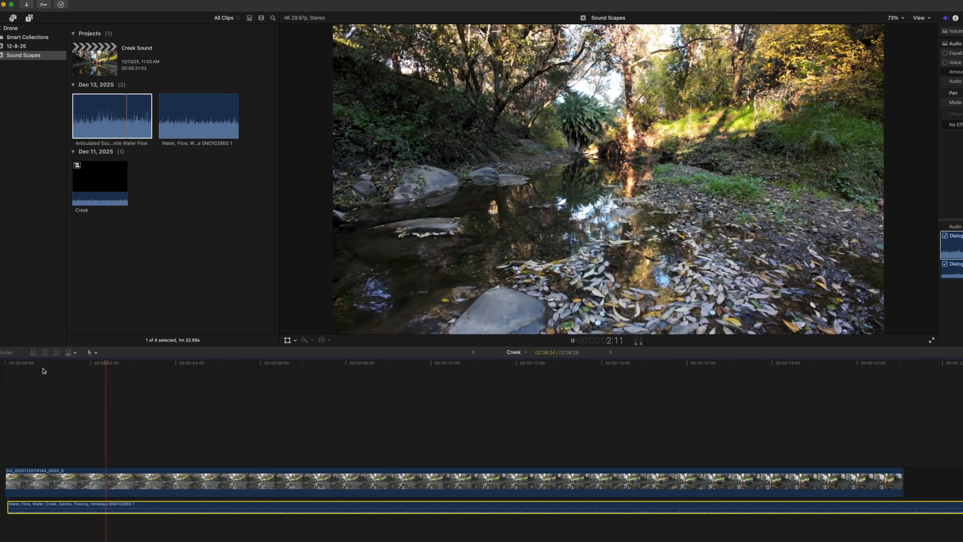
key(space)
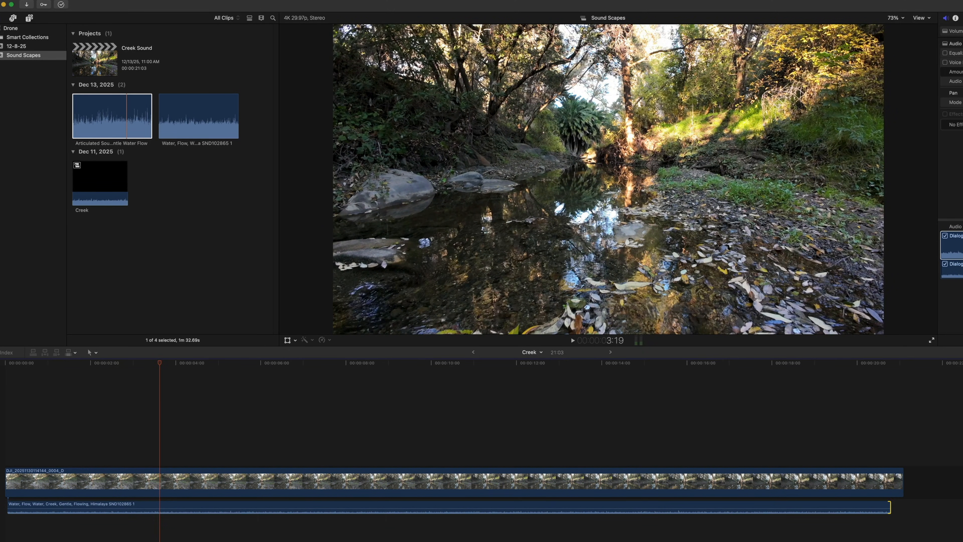
Step: Switch to Soundly and open the Creek Sounds collection under My Collections
key(super+Tab)
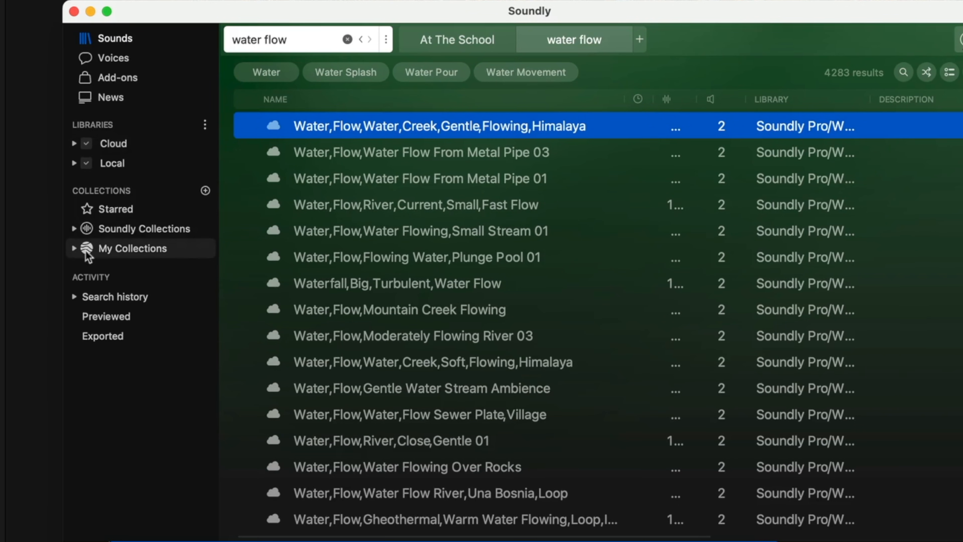
click(83, 251)
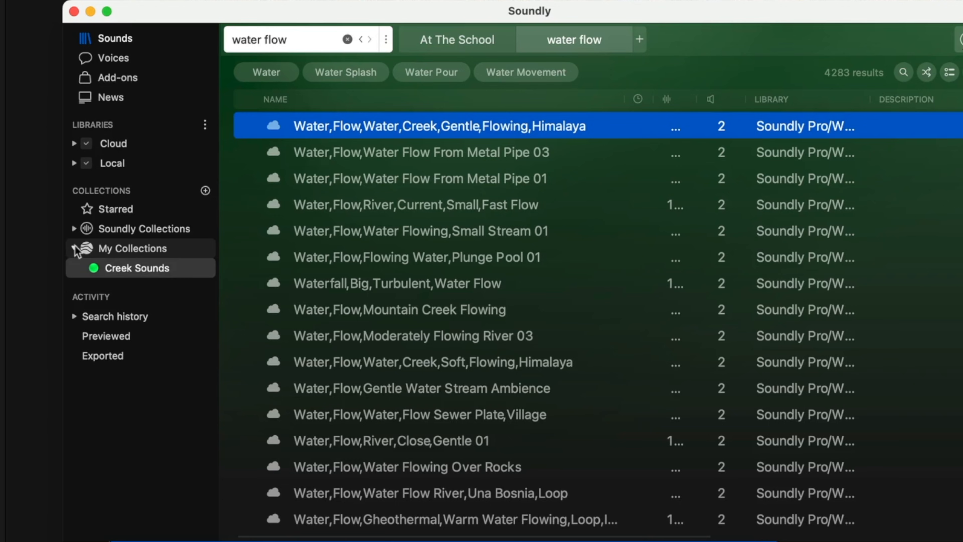
click(129, 264)
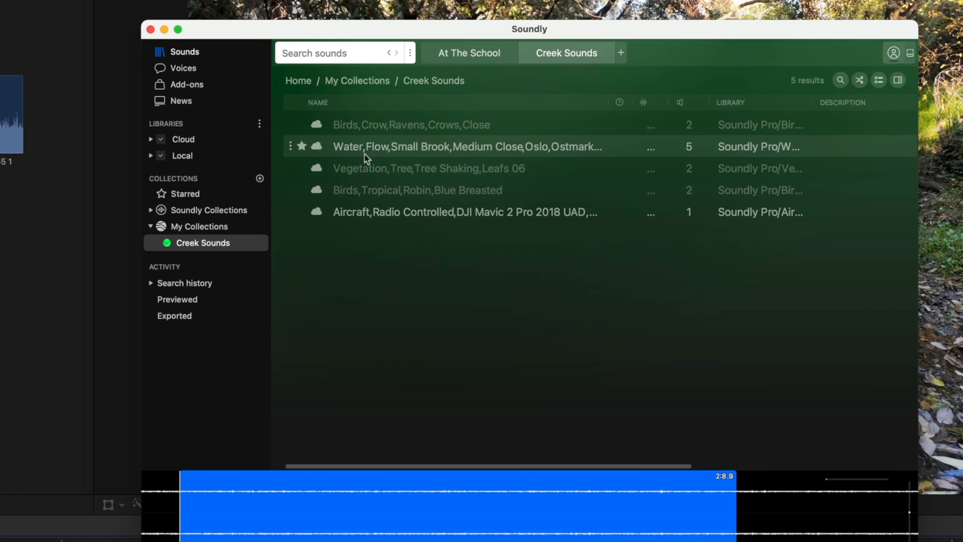
Step: Preview the Vegetation,Tree,Tree Shaking,Leafs 06 sound and place a selection of about 22.1 seconds beneath the Himalaya creek sound near the timeline start
click(323, 181)
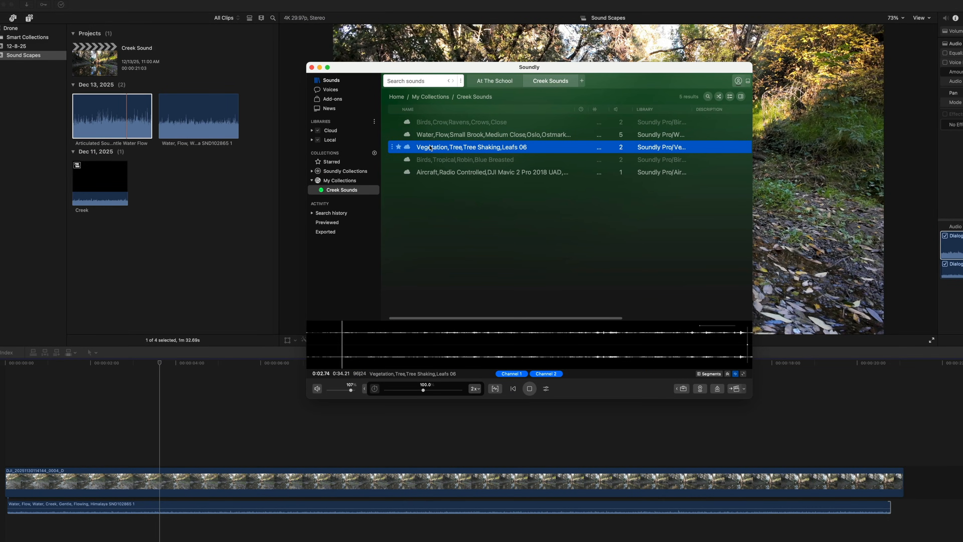
key(space)
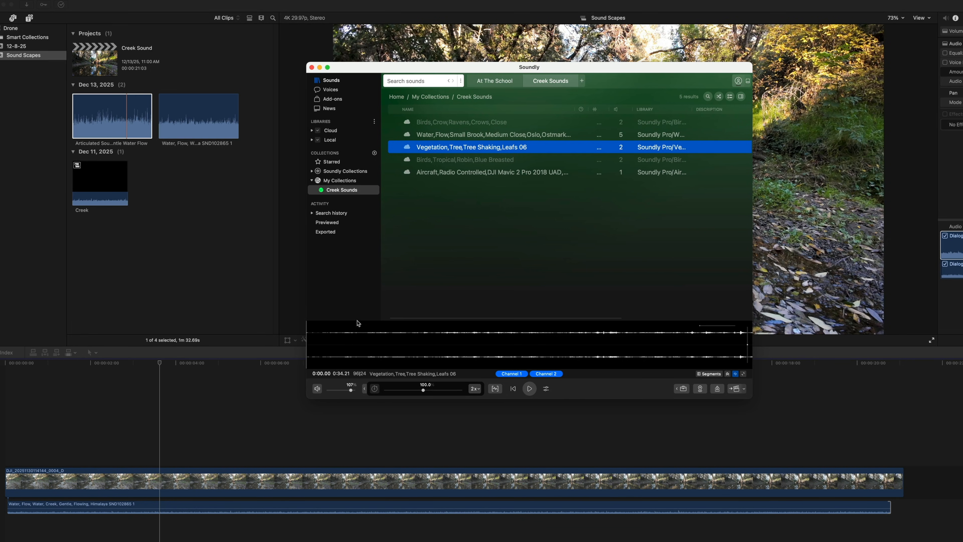
drag(398, 338, 13, 529)
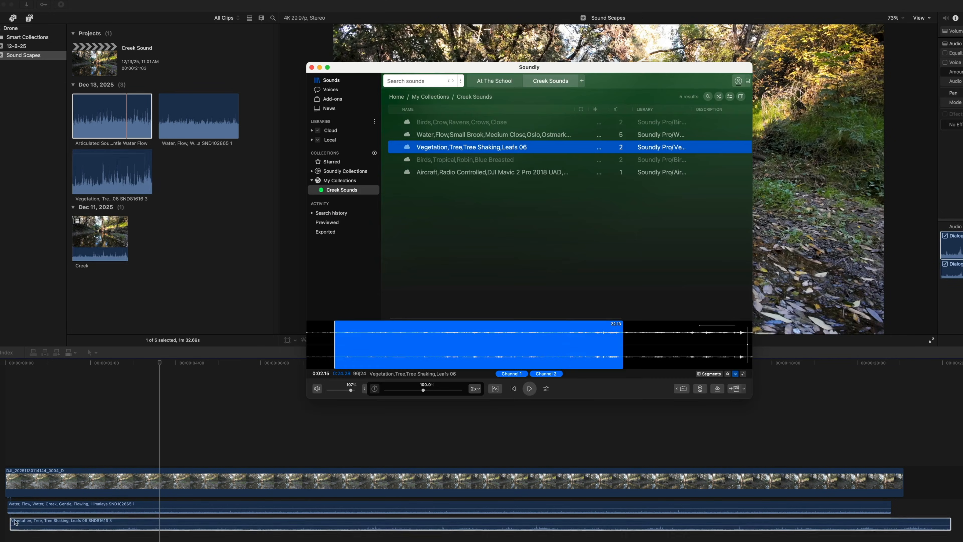
Step: Return to Final Cut Pro and play the creek timeline from about 3 seconds with the added leaf sound
click(158, 371)
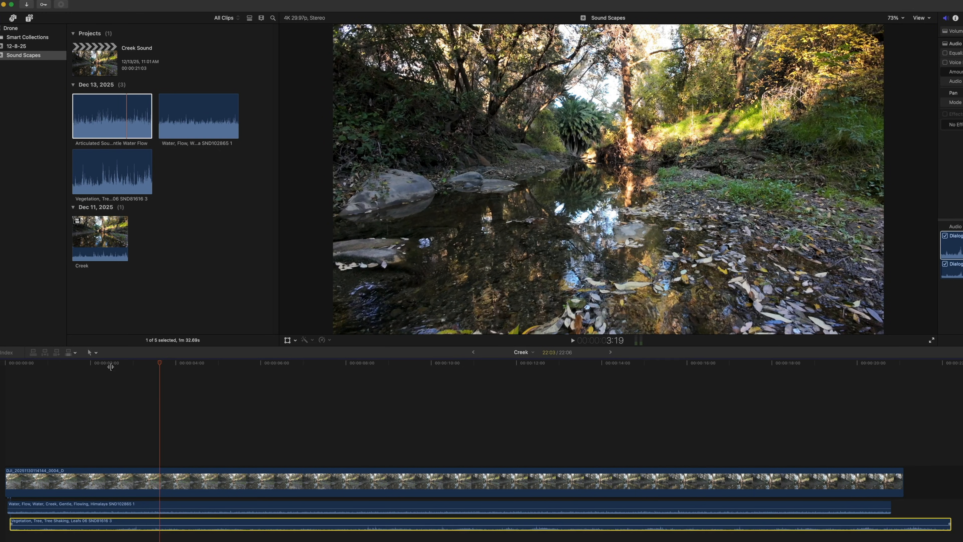
click(128, 364)
key(space)
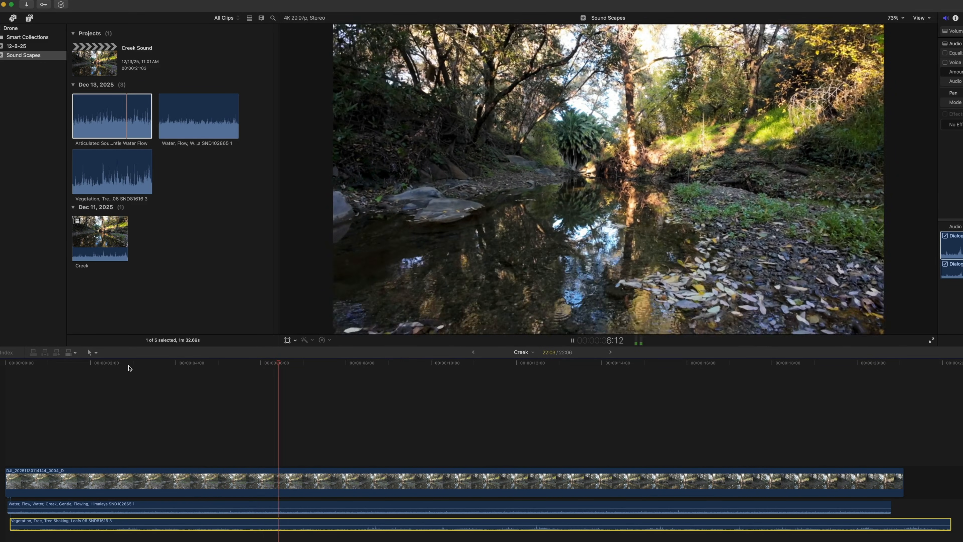
key(space)
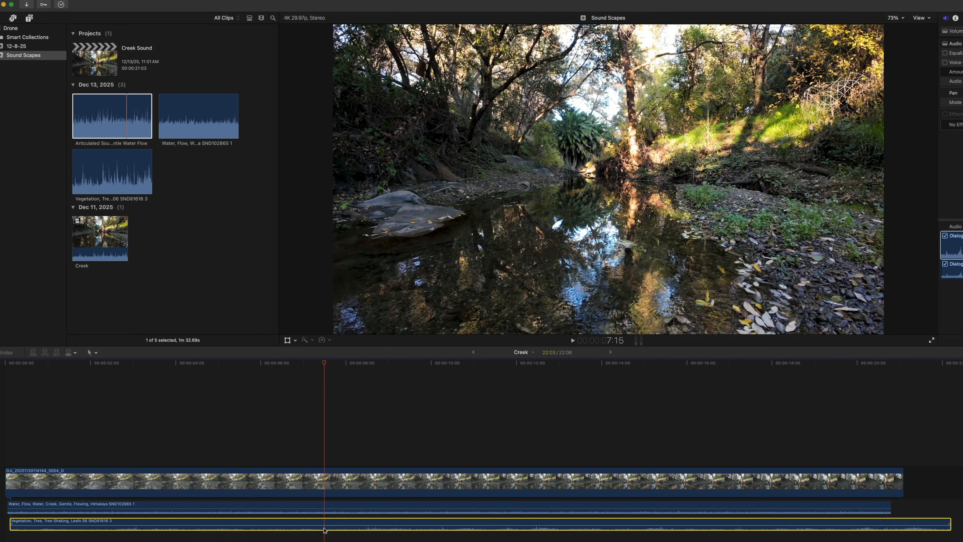
Step: Compare playback with the Leafs 06 clip disabled and with it enabled again
key(v)
key(space)
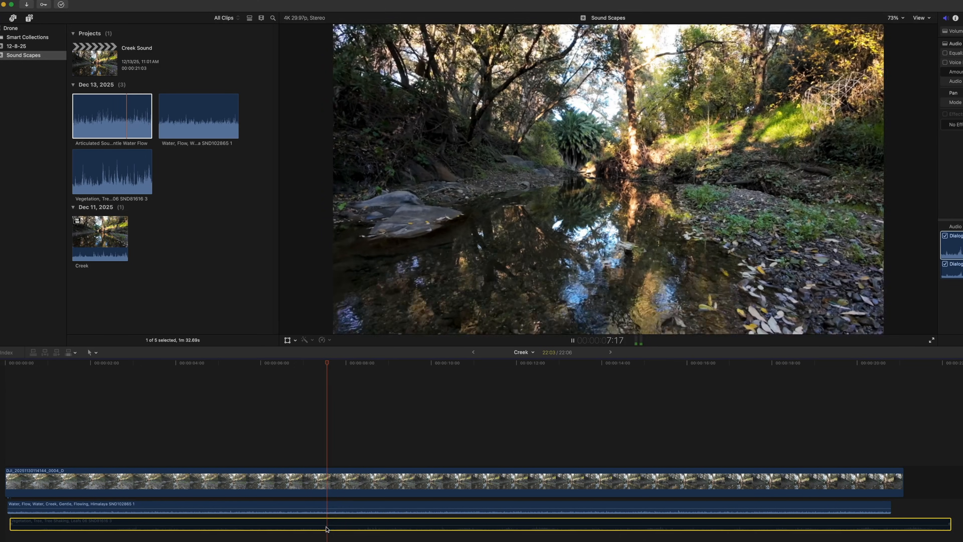
key(space)
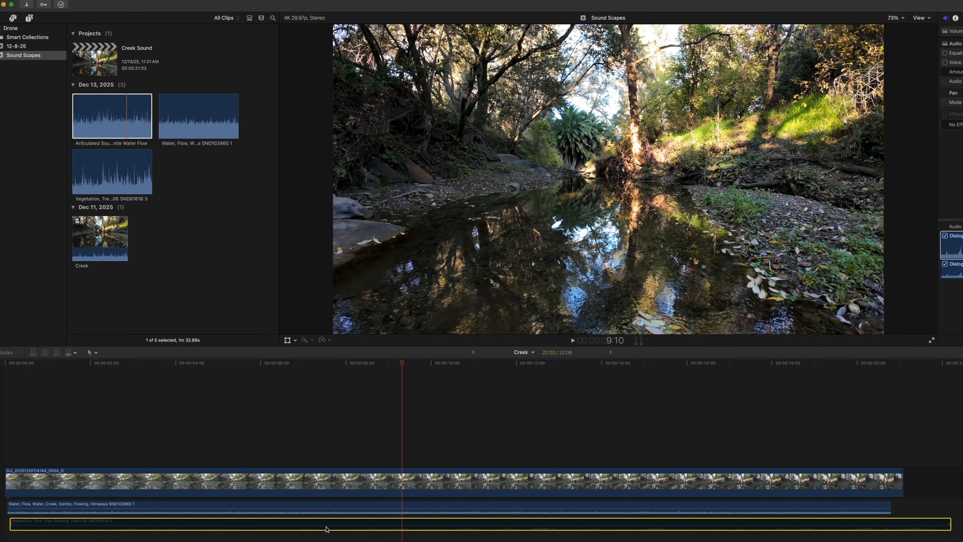
key(v)
key(space)
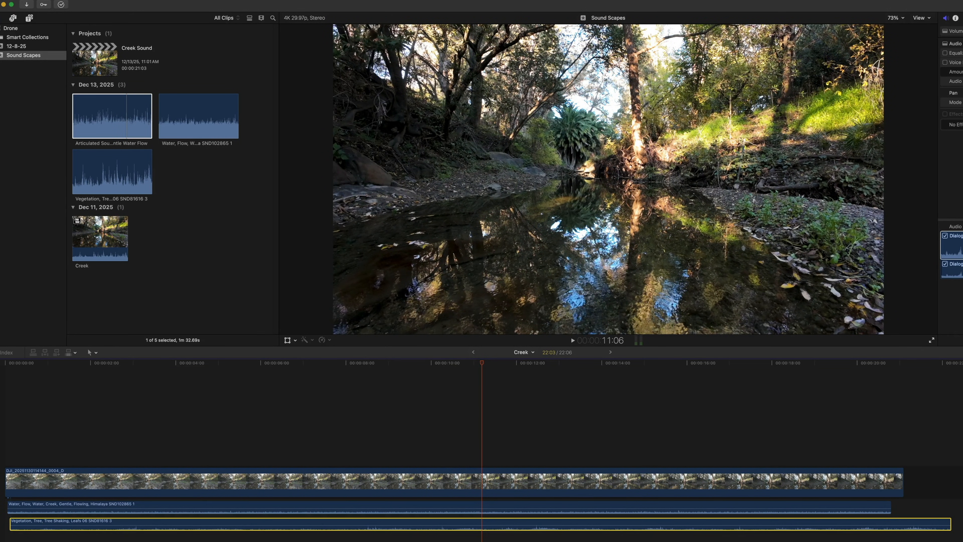
Step: Switch to Soundly and place a selection of about 7.8 seconds from Birds,Tropical,Robin,Blue Breasted beneath the leaf sound, starting near 2 seconds
key(super+Tab)
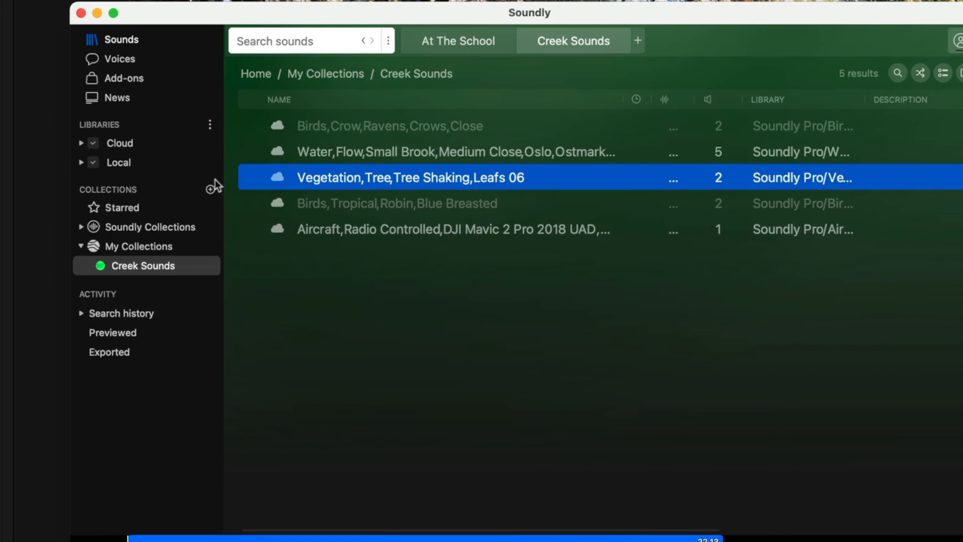
click(305, 198)
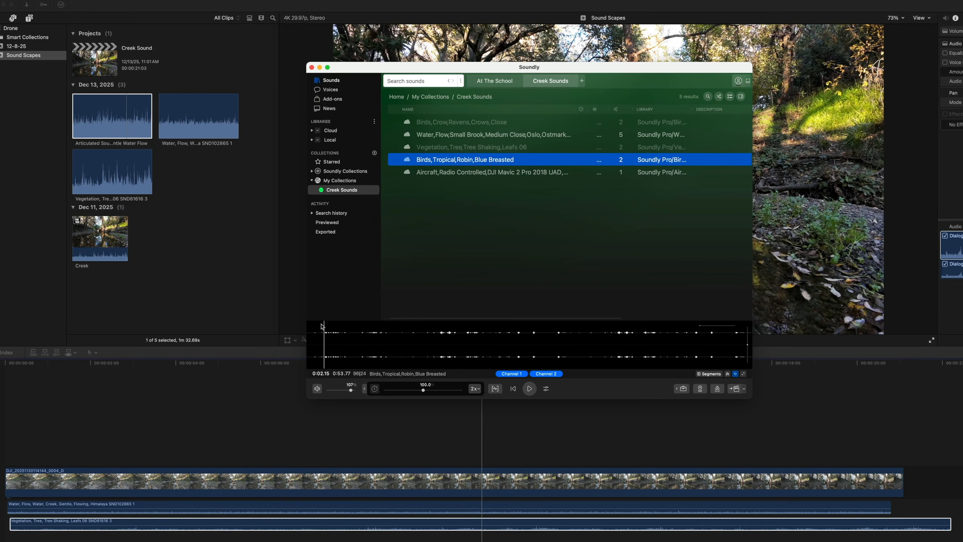
drag(322, 326, 45, 541)
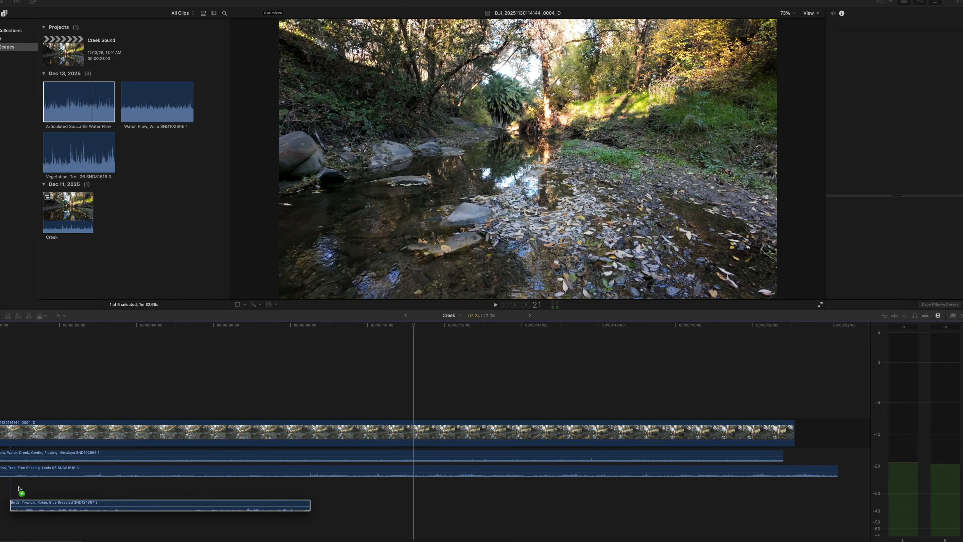
drag(19, 489, 62, 479)
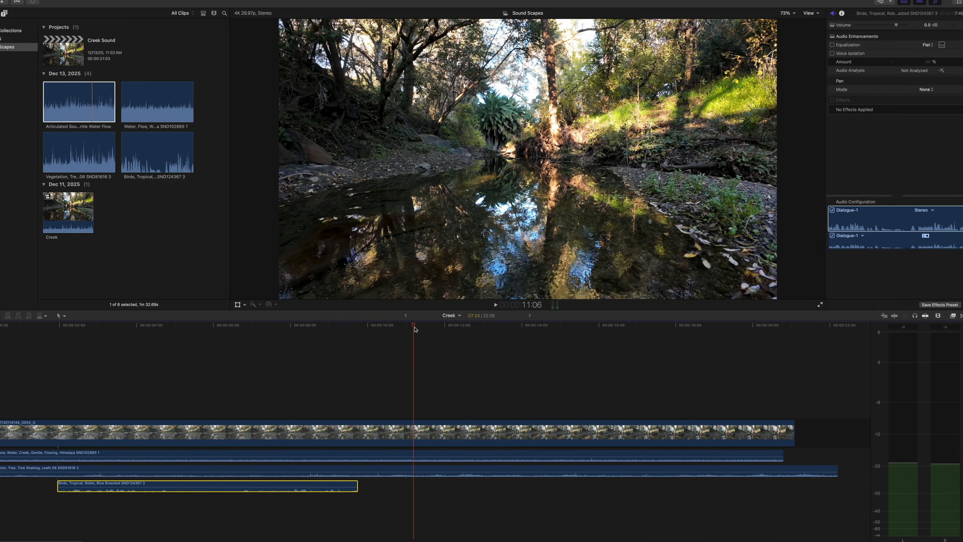
Step: Raise the robin clip's volume to 12.0 dB and play the timeline from about 3 seconds
drag(413, 327, 99, 361)
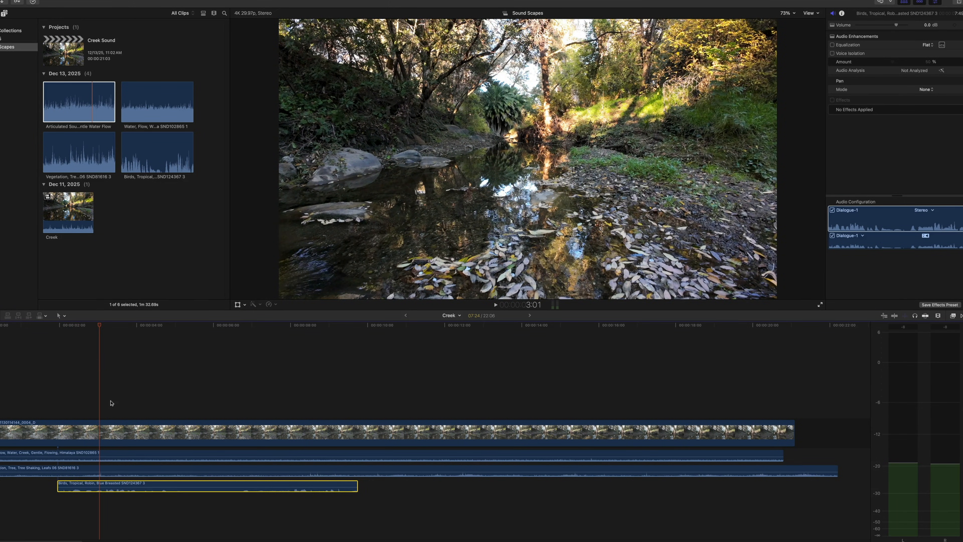
mouse_move(133, 486)
drag(132, 489, 132, 482)
key(space)
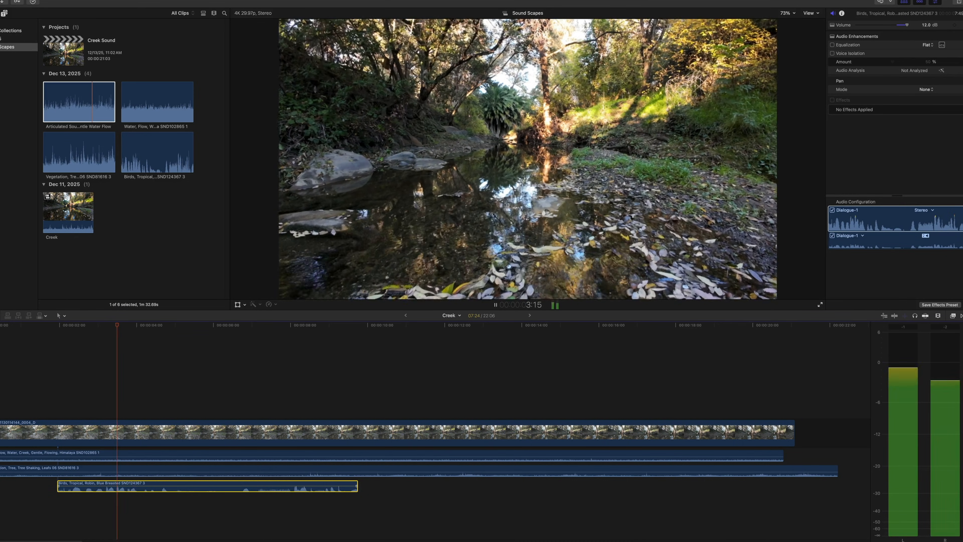
key(space)
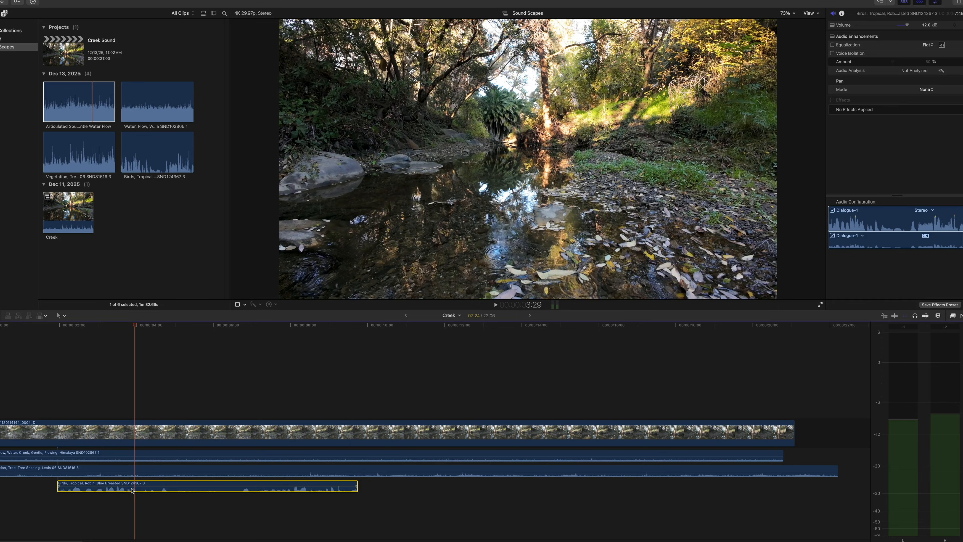
Step: Set the robin clip's pan mode to Basic Surround and move its surround panner to the far left edge
click(160, 472)
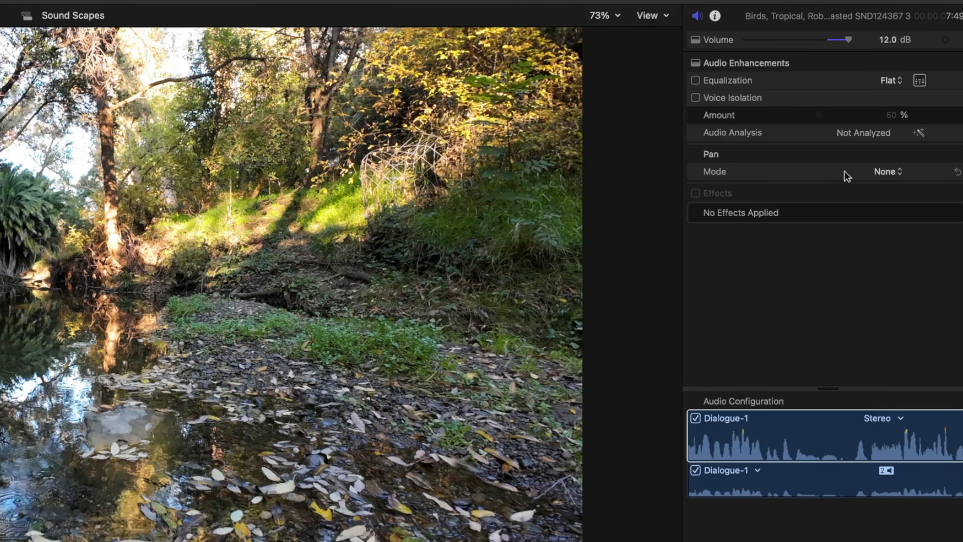
click(895, 173)
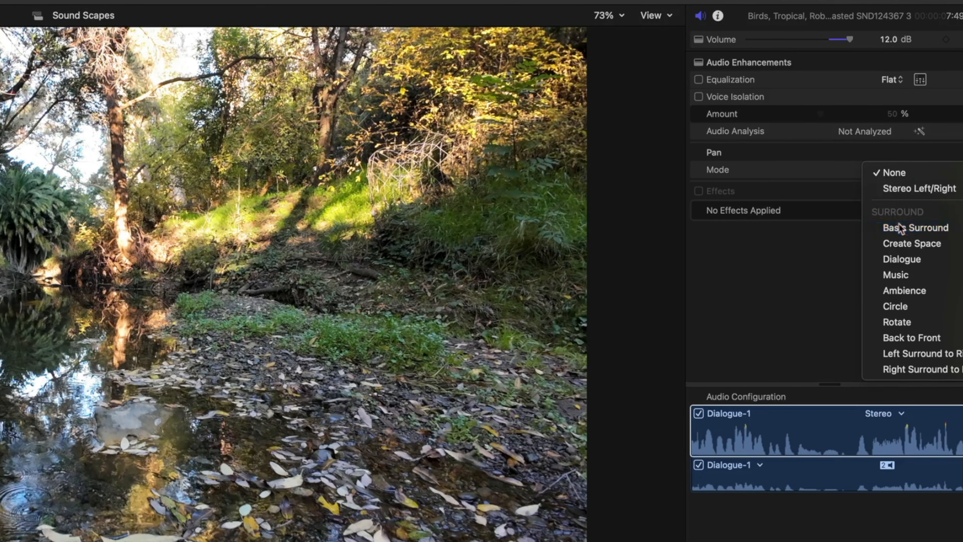
click(899, 230)
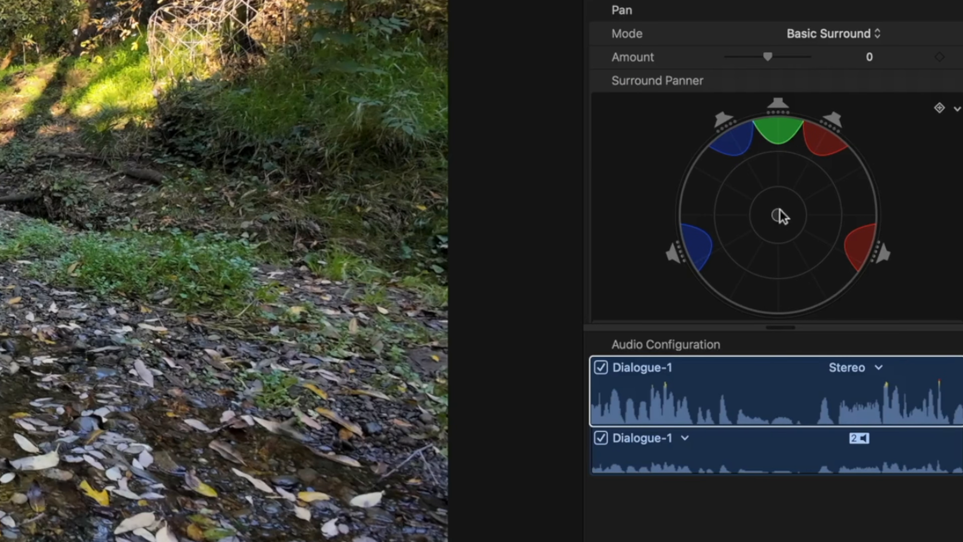
click(896, 156)
drag(779, 217, 683, 215)
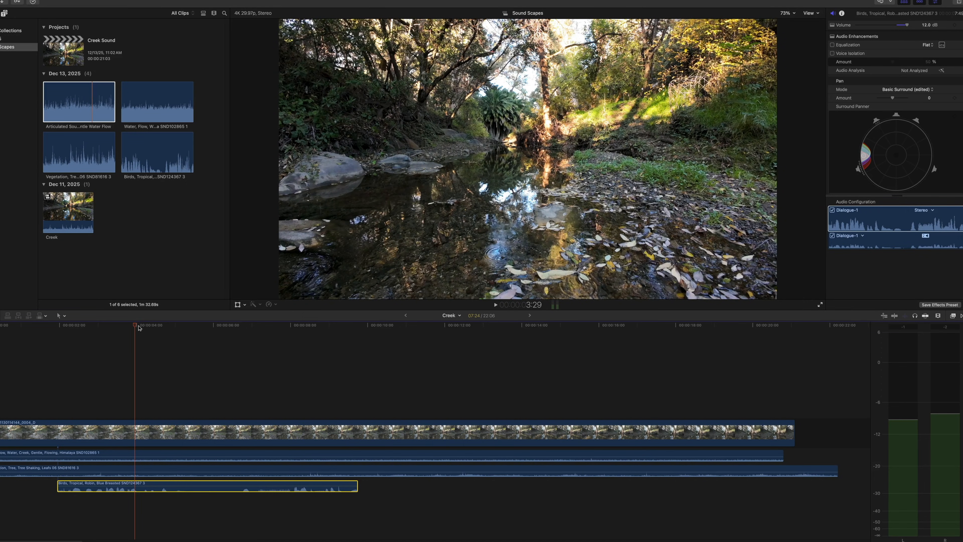
Step: Play the timeline from about 2.5 seconds to hear the left-panned robin sound
drag(137, 327, 90, 326)
key(space)
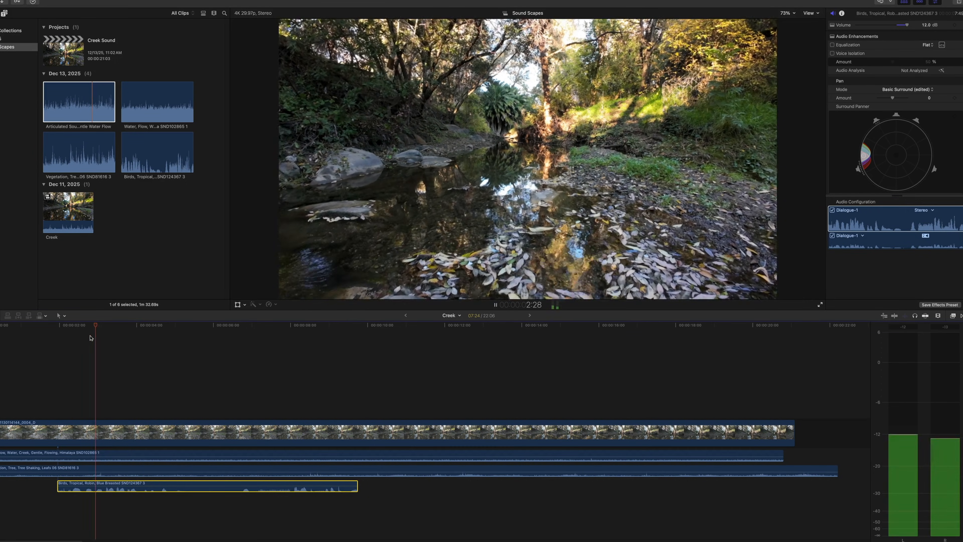
key(space)
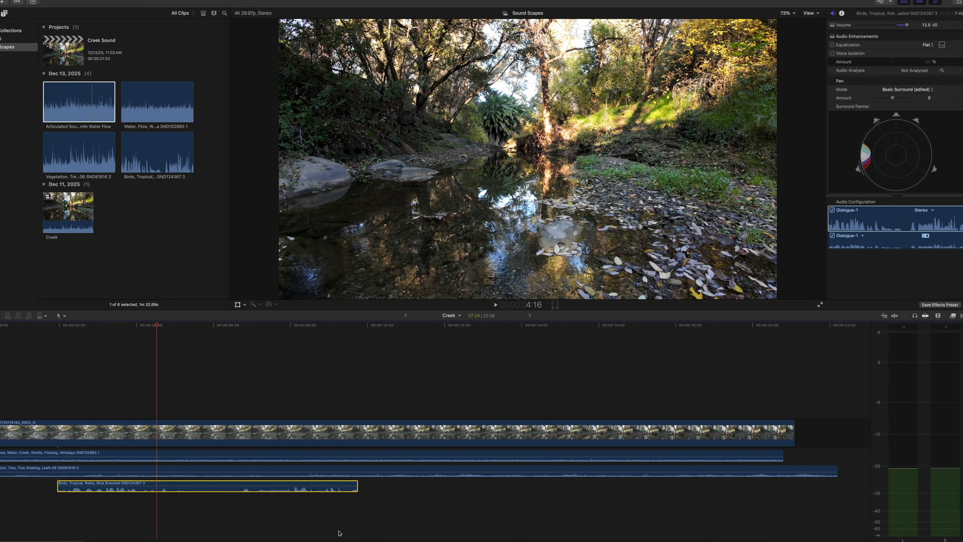
Step: Switch to Soundly, preview Birds,Crow,Ravens,Crows,Close and place a 26.59-second selection after the robin clip, starting near 12 seconds
click(338, 540)
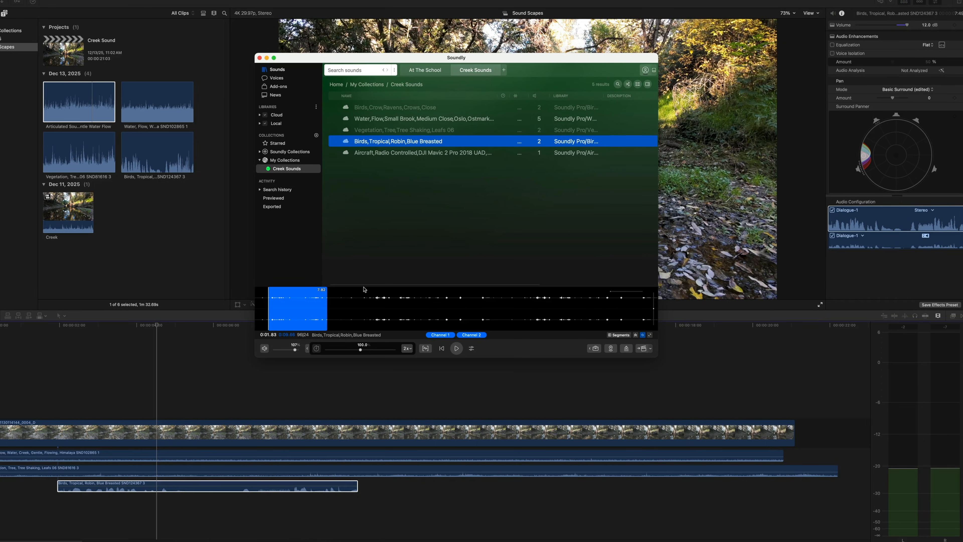
click(359, 108)
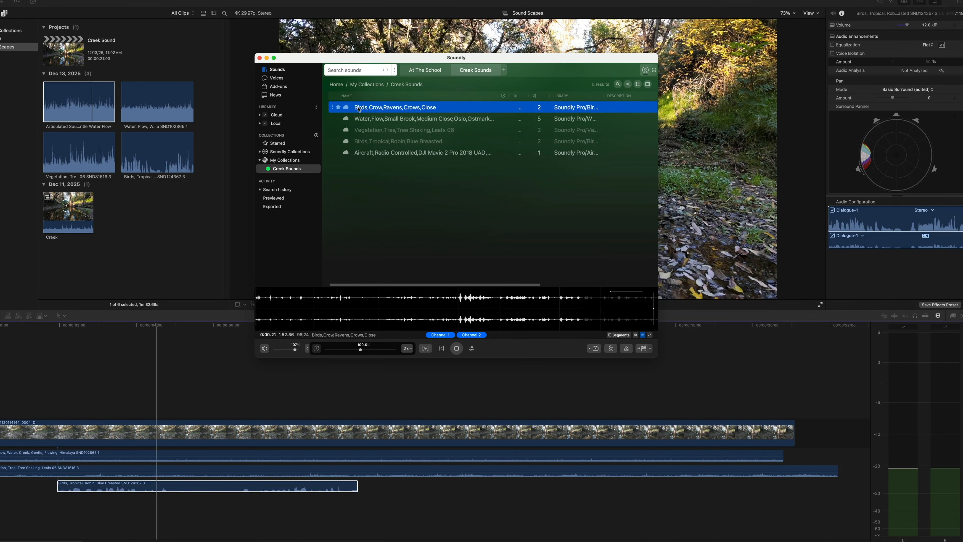
key(space)
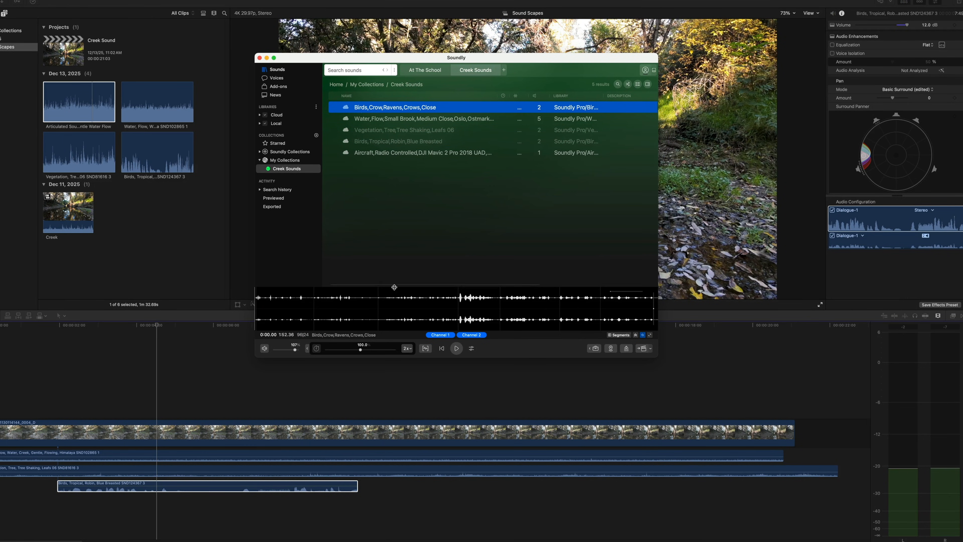
drag(395, 296, 436, 487)
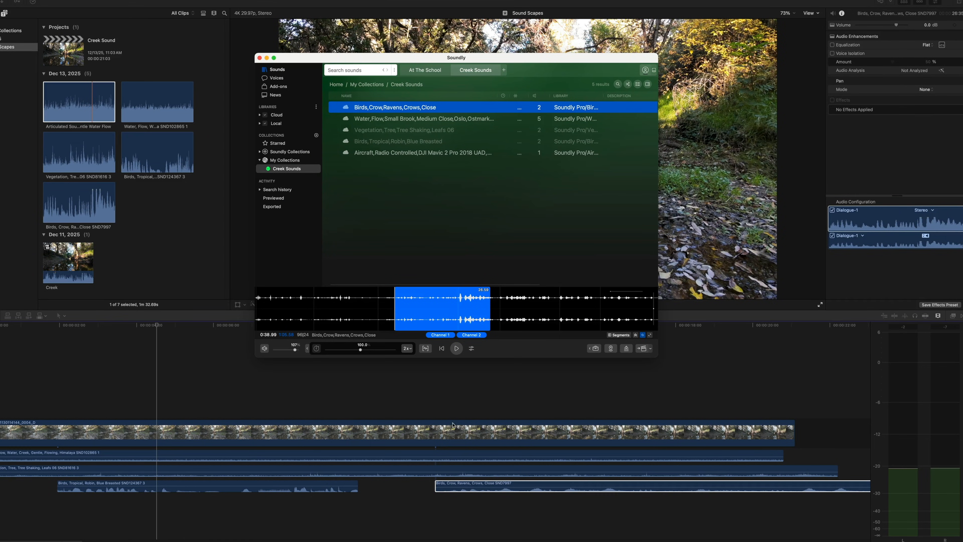
Step: Return to Final Cut Pro, set the crow clip's pan mode to Basic Surround and move its surround panner to the far right edge
click(446, 403)
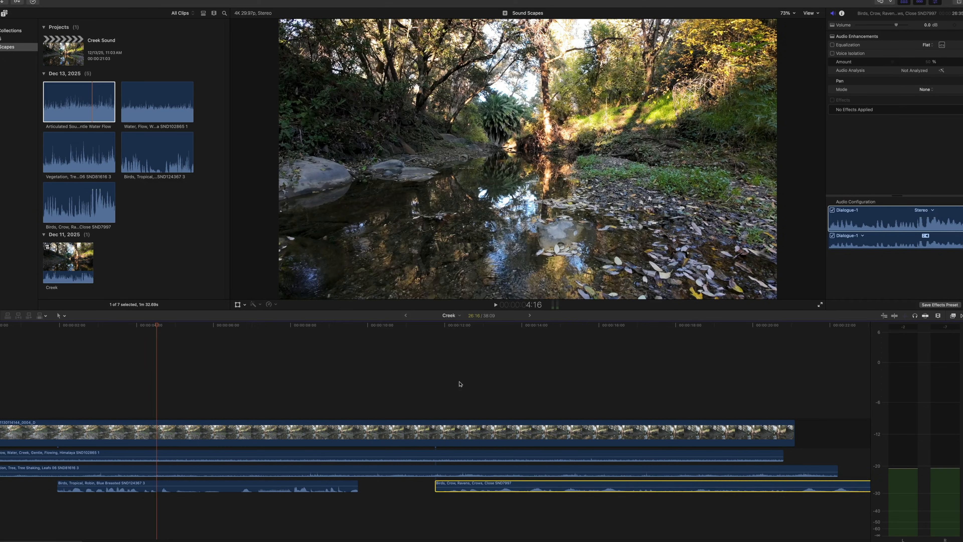
click(473, 339)
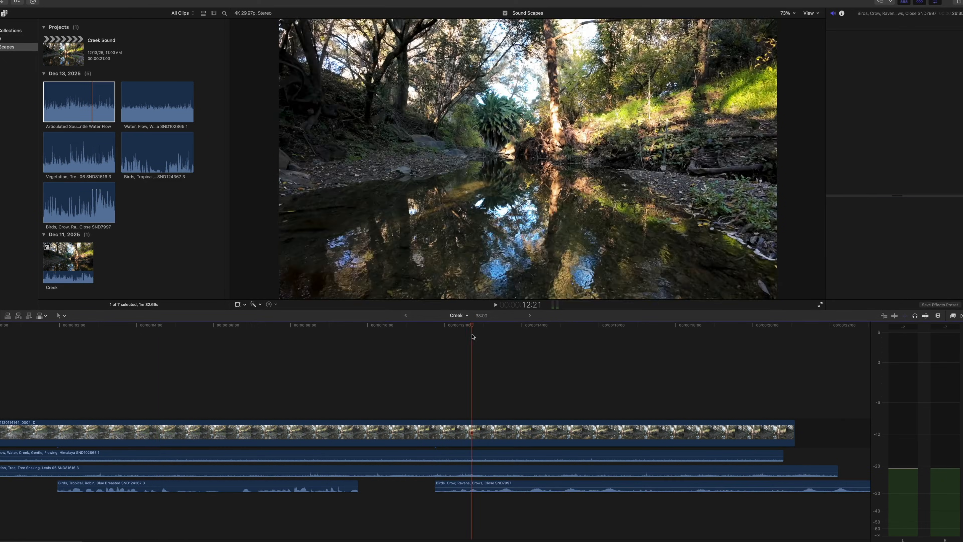
click(489, 485)
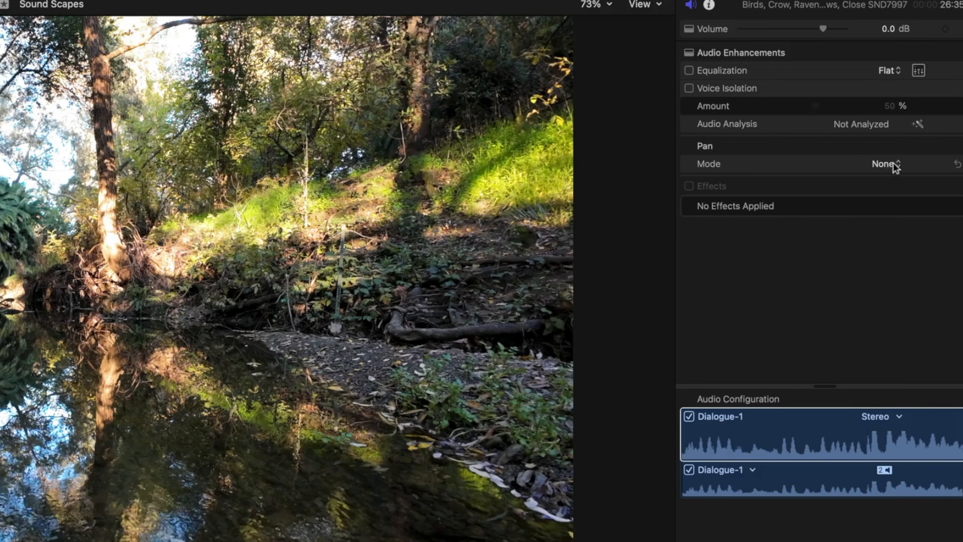
click(891, 161)
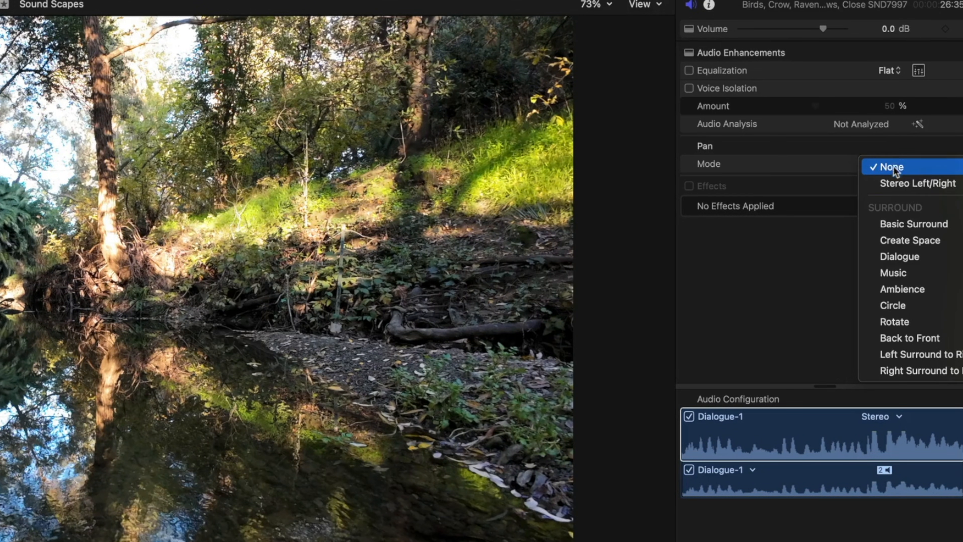
click(891, 216)
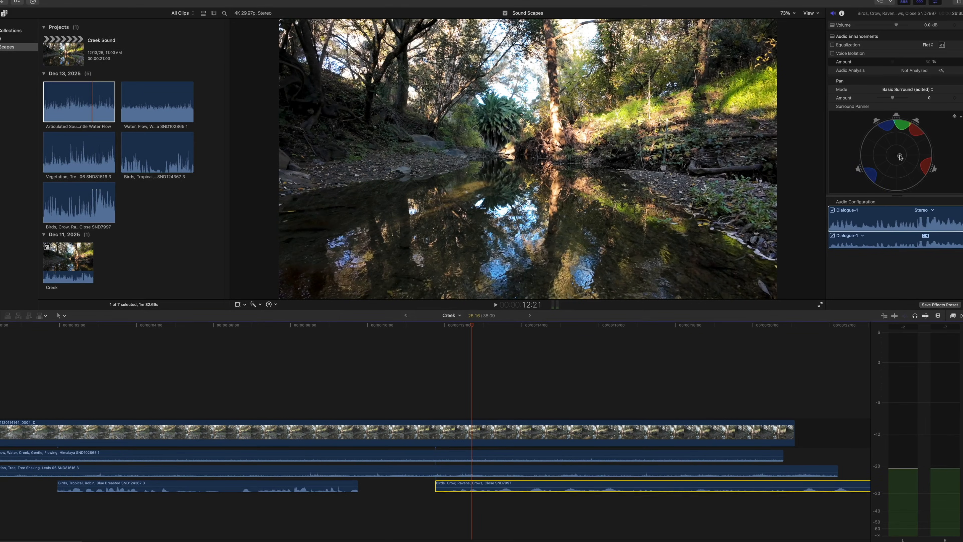
drag(847, 255, 895, 257)
drag(923, 156, 928, 155)
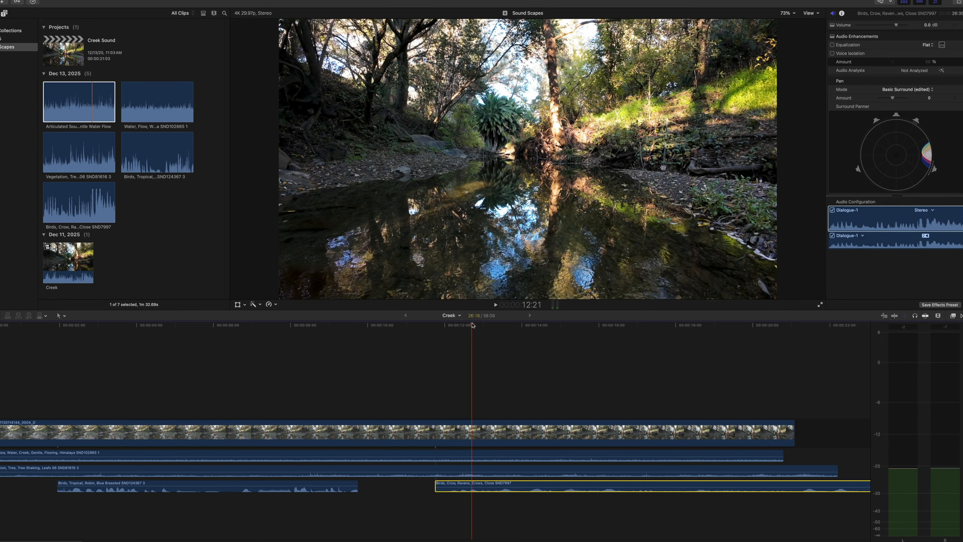
Step: Play the complete soundscape from near the timeline start to about 19 seconds
drag(472, 327, 10, 327)
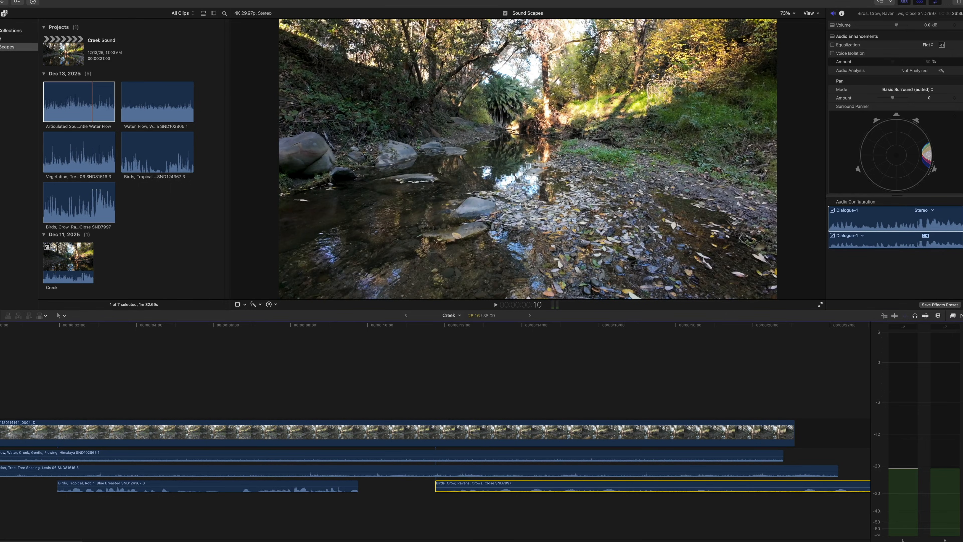
key(space)
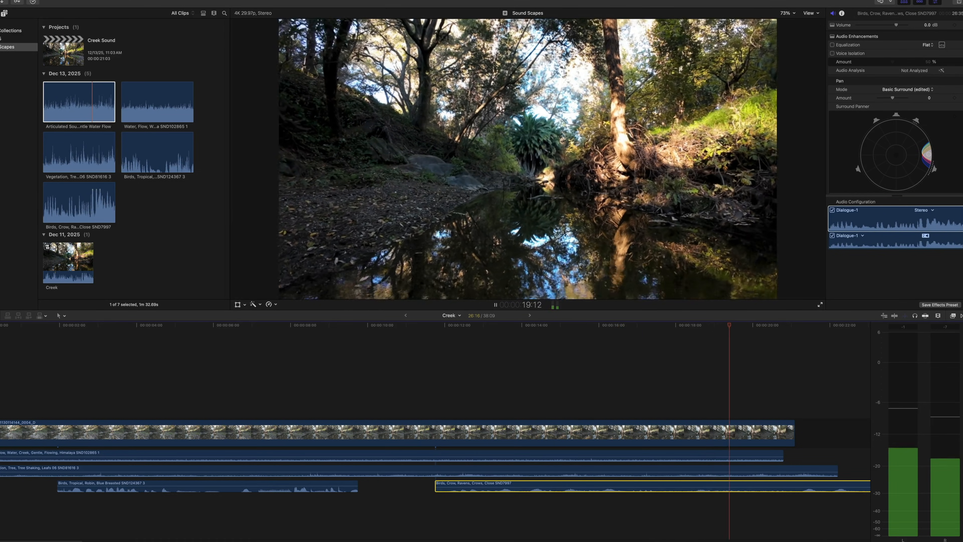
key(space)
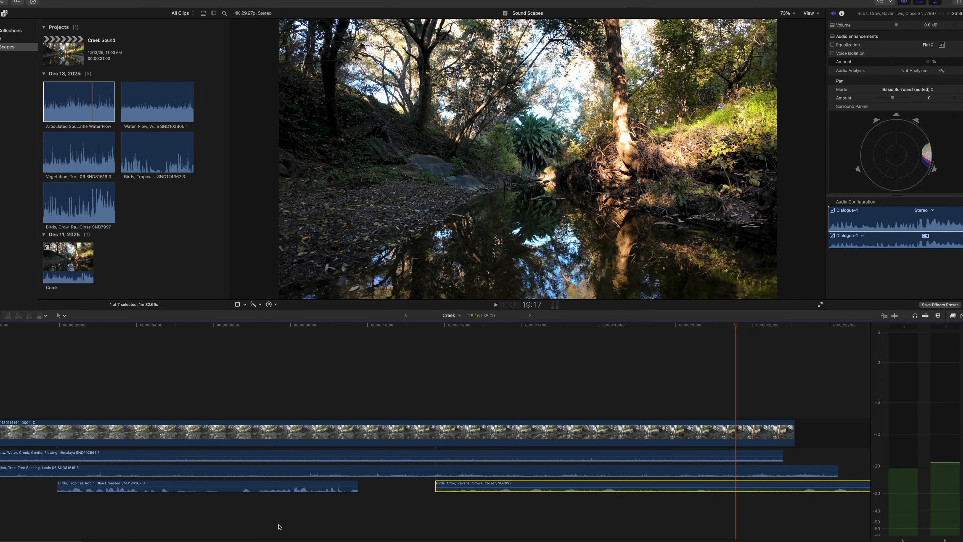
Step: Switch to Soundly, open the local Squirrel library and preview the Squirrel 001 recording
click(333, 538)
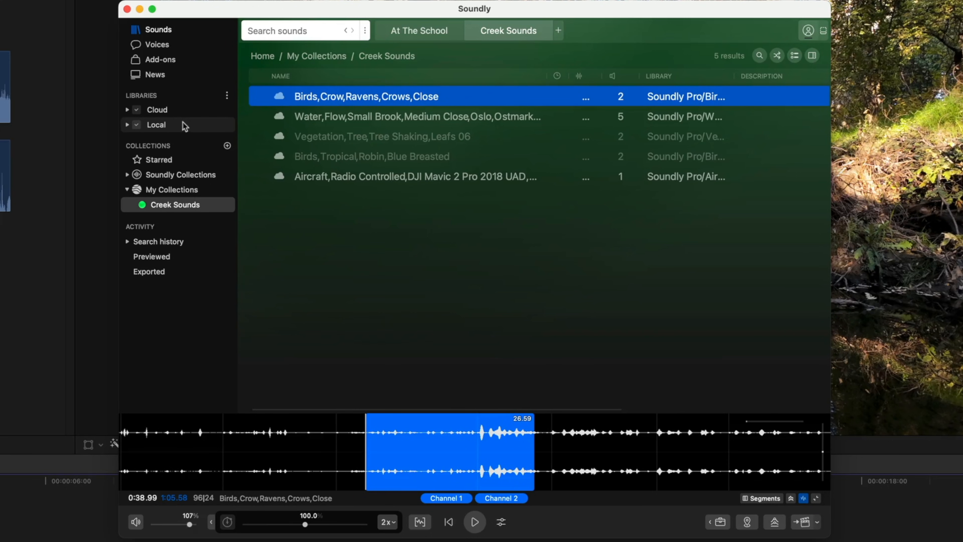
click(127, 125)
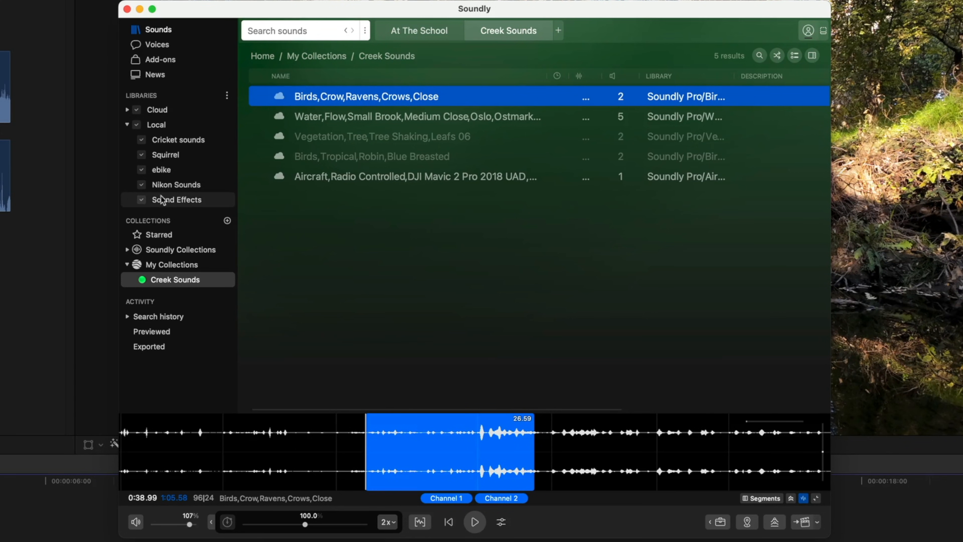
click(159, 155)
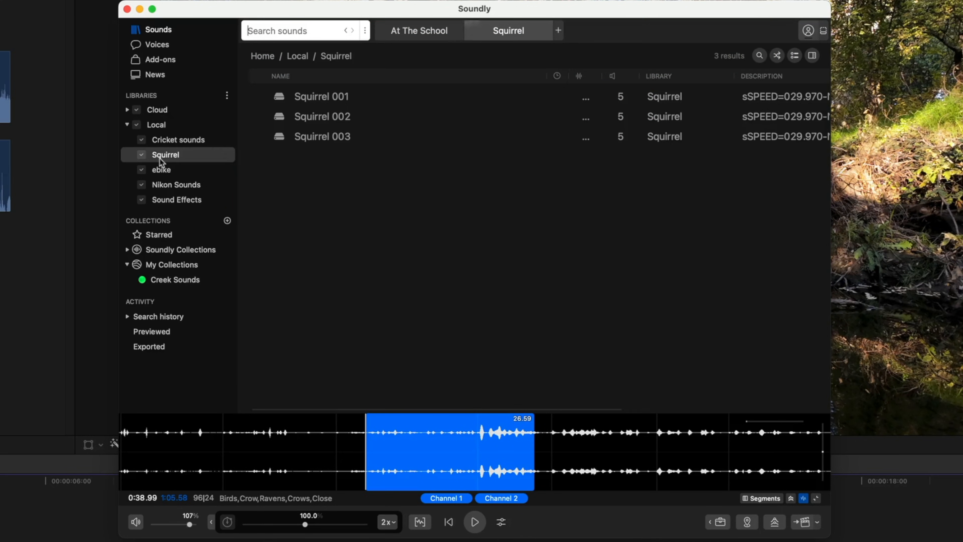
click(307, 99)
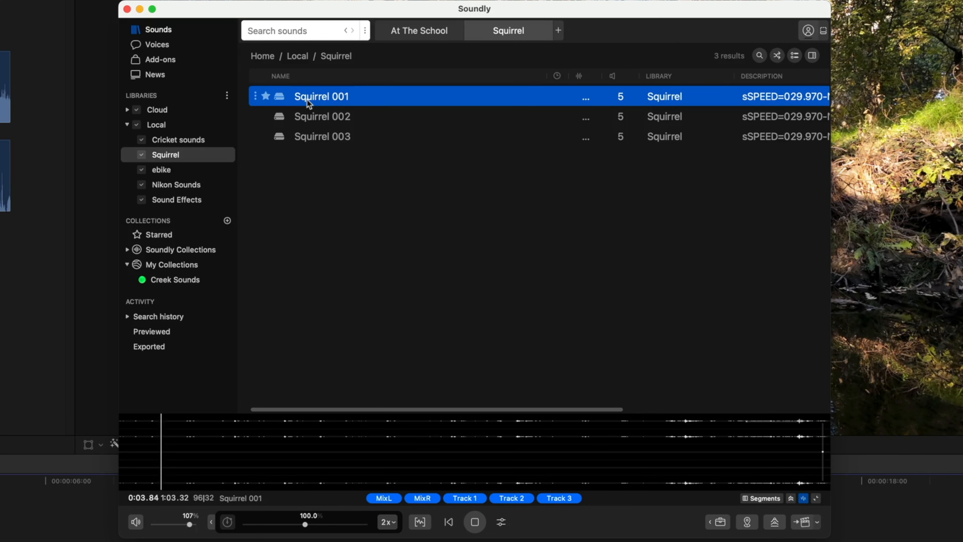
key(space)
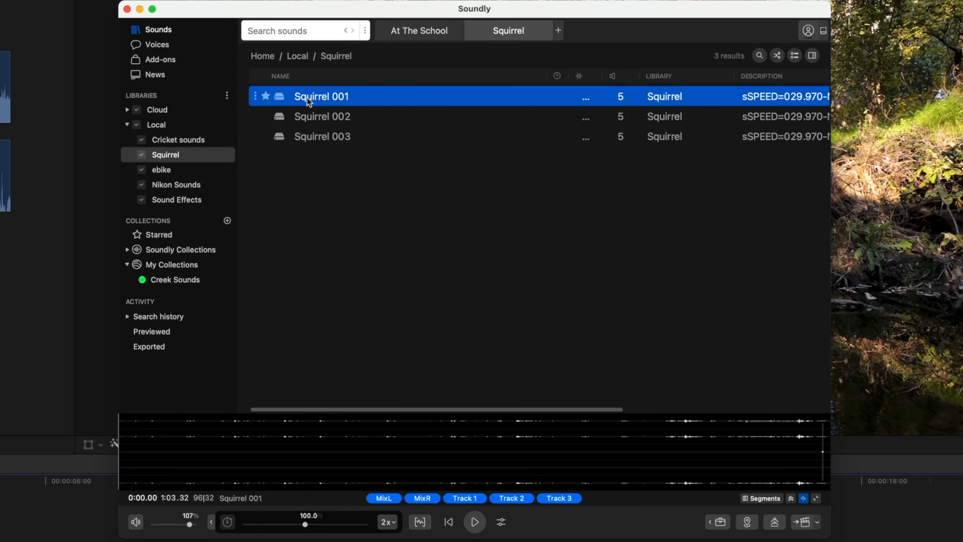
Step: Preview Squirrel 002, add a 12.36-second selection of it to the Final Cut Pro timeline, and collapse the Local library list
click(322, 120)
key(space)
drag(386, 421, 488, 440)
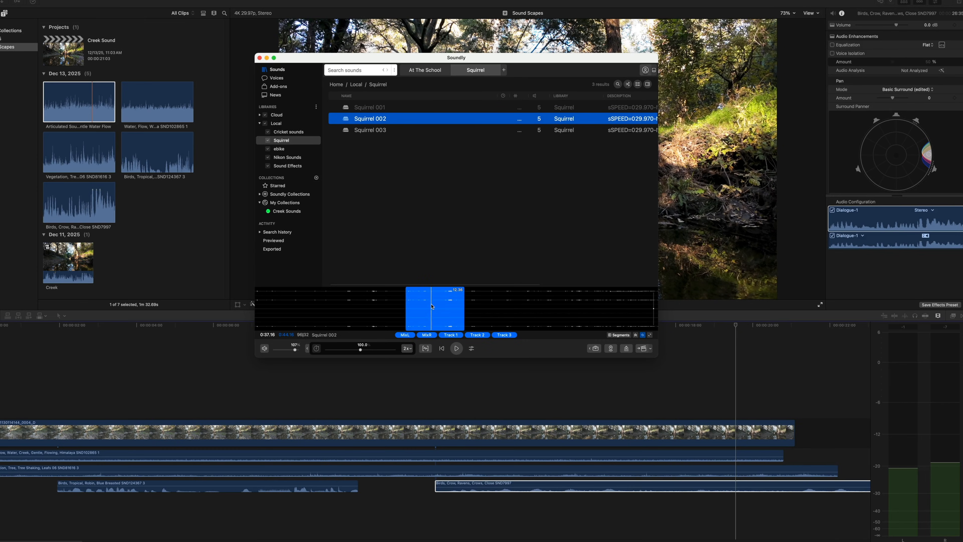
drag(432, 307, 317, 506)
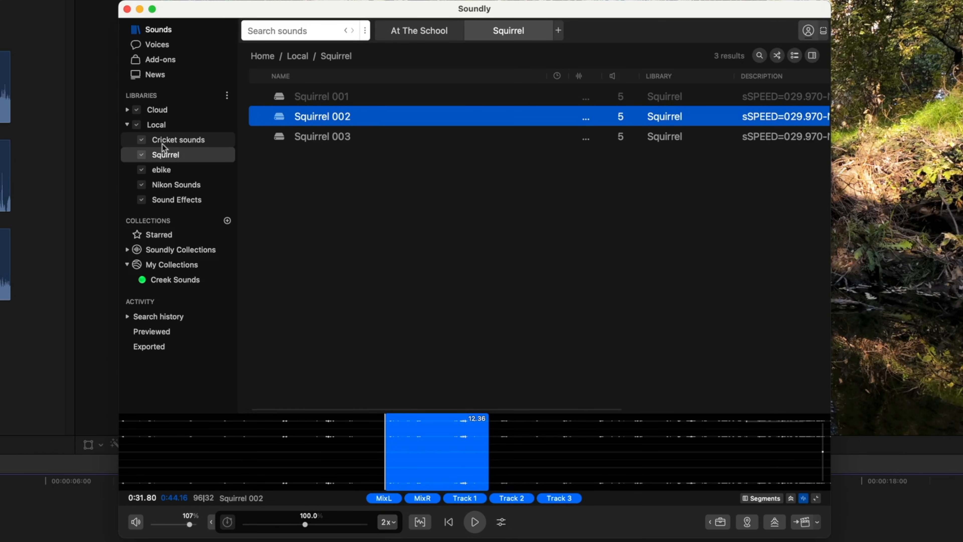
click(127, 126)
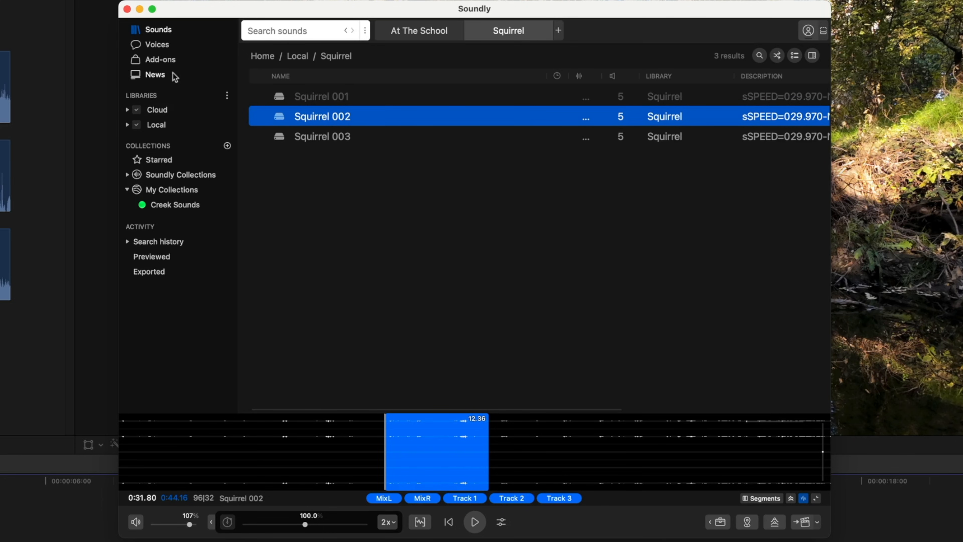
Step: Open Soundly's Voice Designer, choose the Police Radio preset and generate the line "Please do not feed the animals."
click(157, 45)
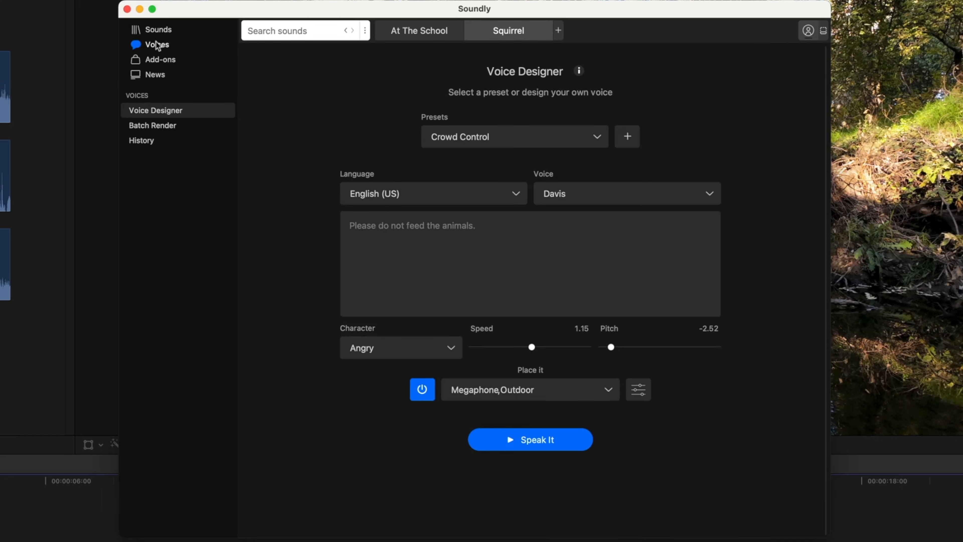
drag(238, 9, 221, 1)
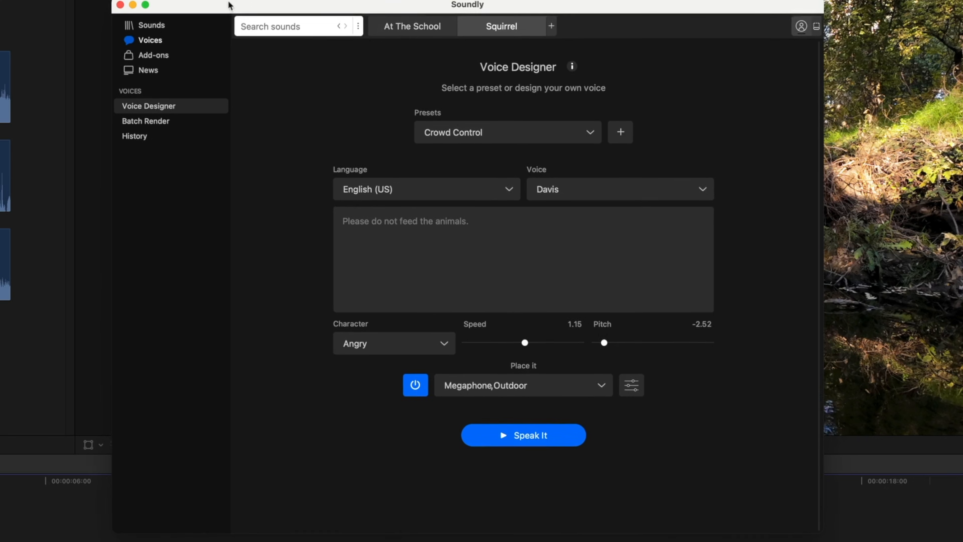
click(475, 214)
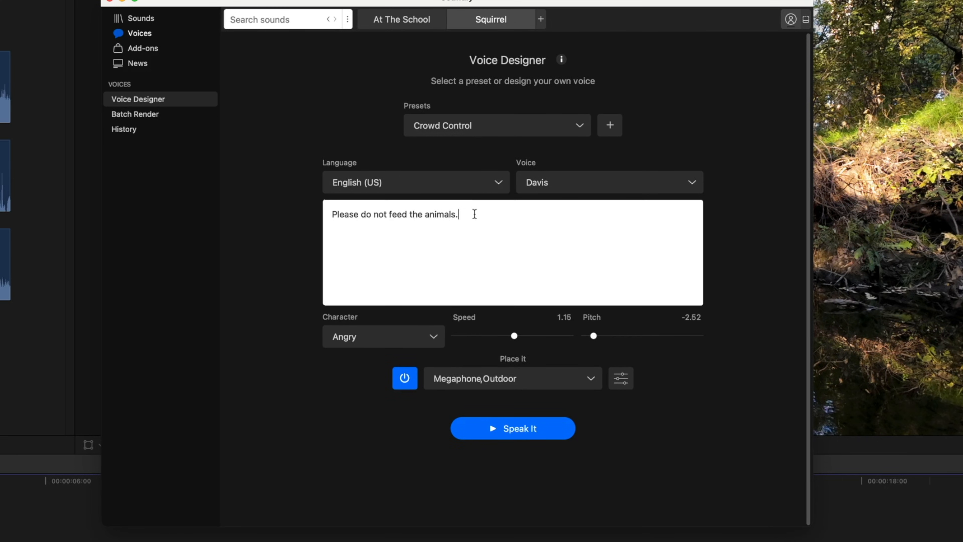
click(579, 126)
scroll(526, 366, down, 5)
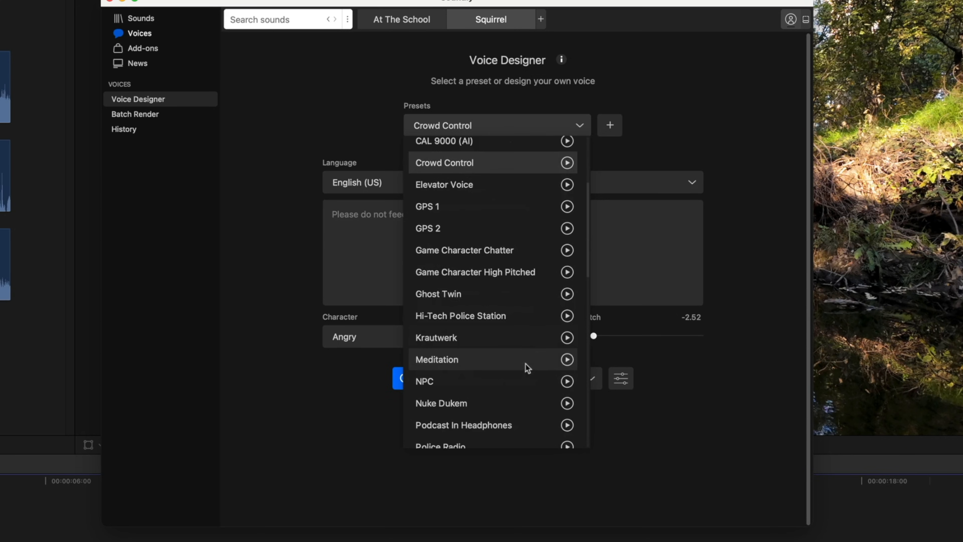
scroll(492, 343, down, 3)
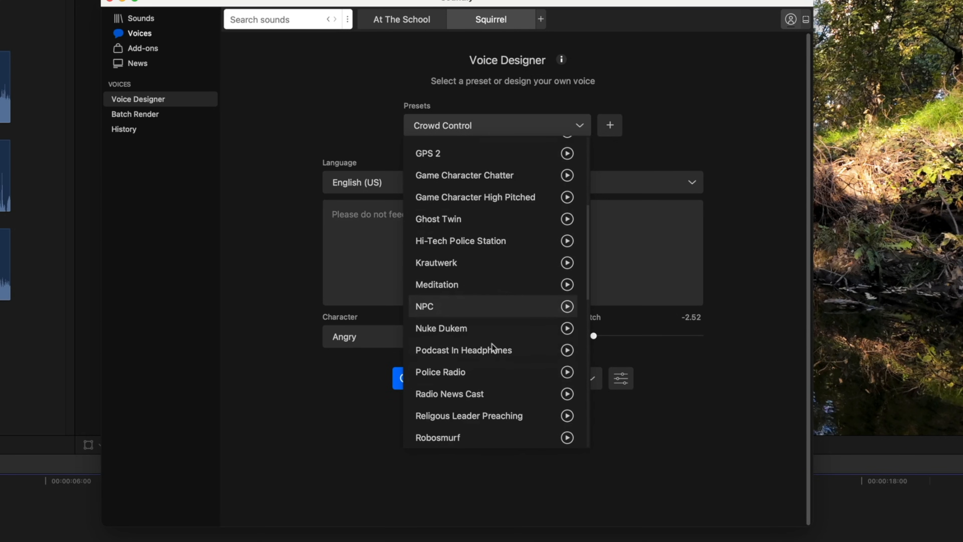
click(470, 371)
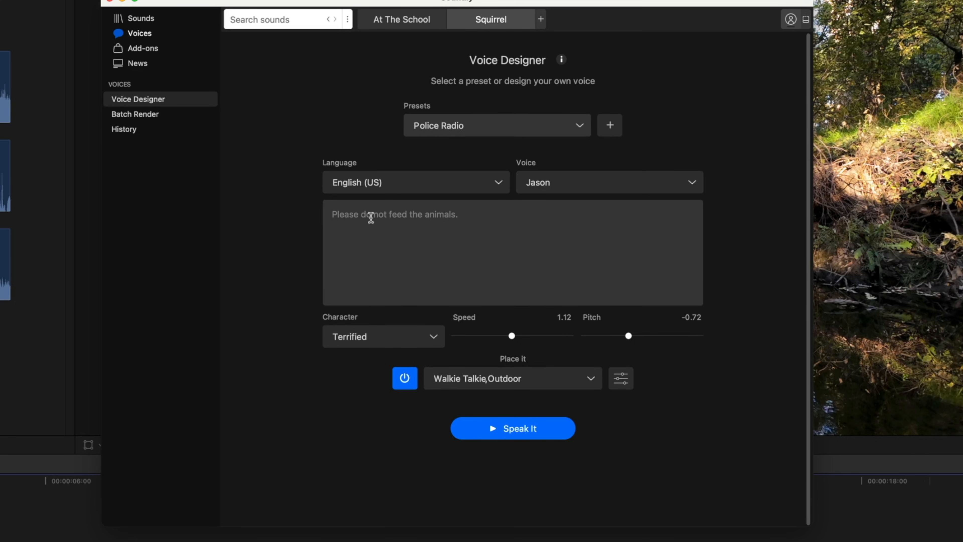
click(515, 424)
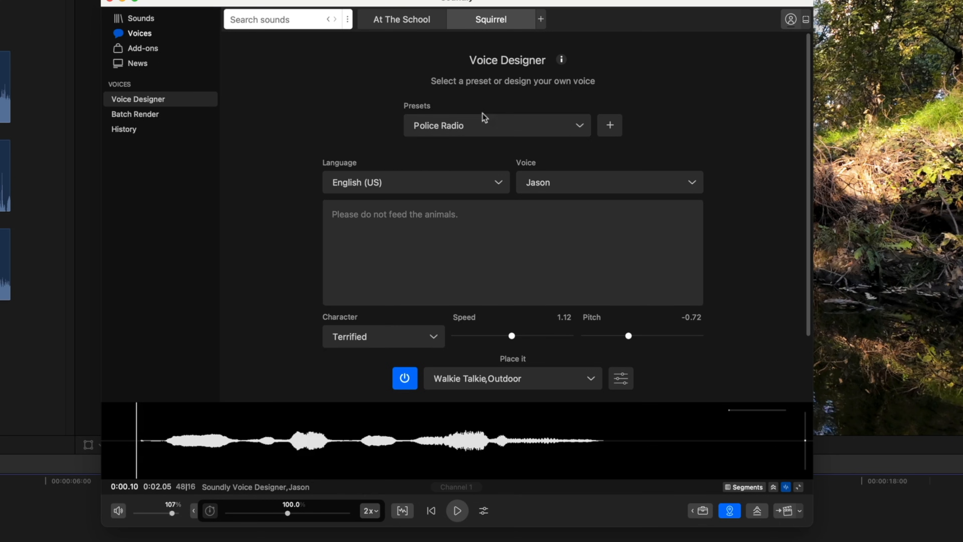
Step: Change the voice preset to Smart Home and generate the same animal-feeding line with it
click(580, 128)
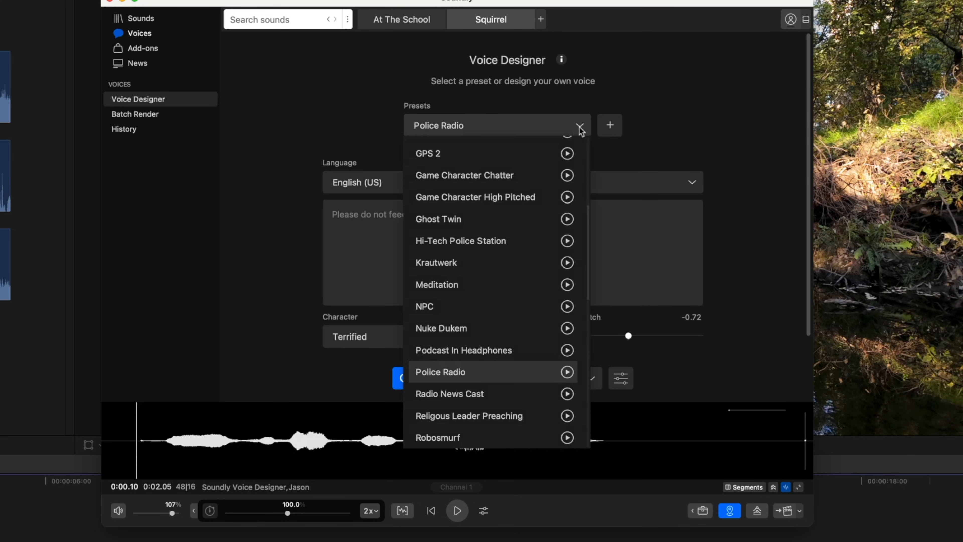
scroll(530, 294, down, 5)
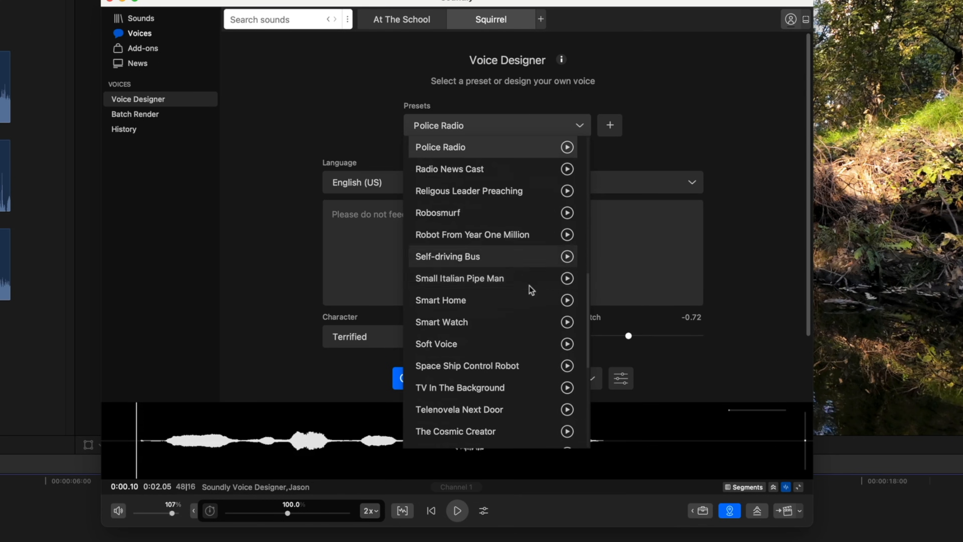
click(456, 299)
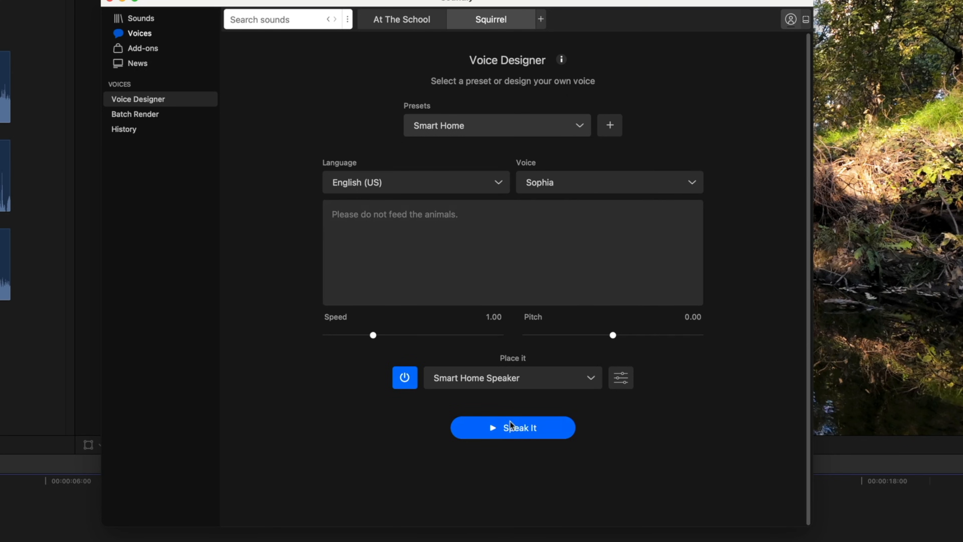
click(508, 434)
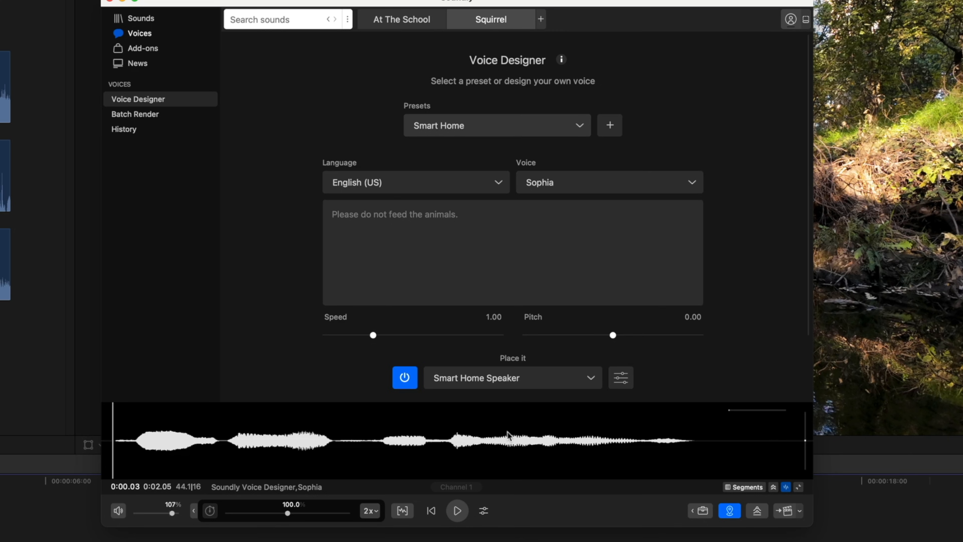
Step: Choose the Airport Announcer preset, replace the text with a named person's call ending "Please come to front desk.", and generate the speech
click(579, 129)
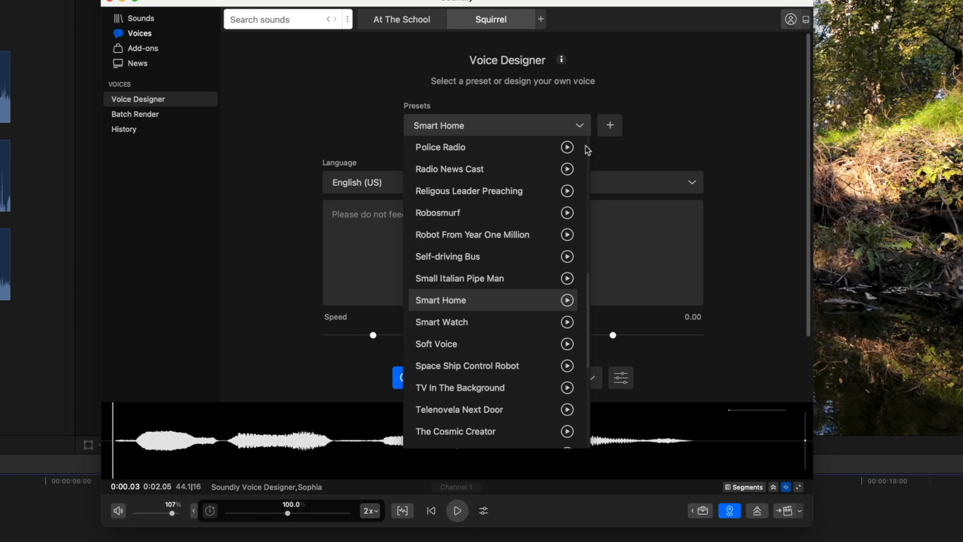
scroll(465, 161, up, 5)
scroll(466, 160, up, 4)
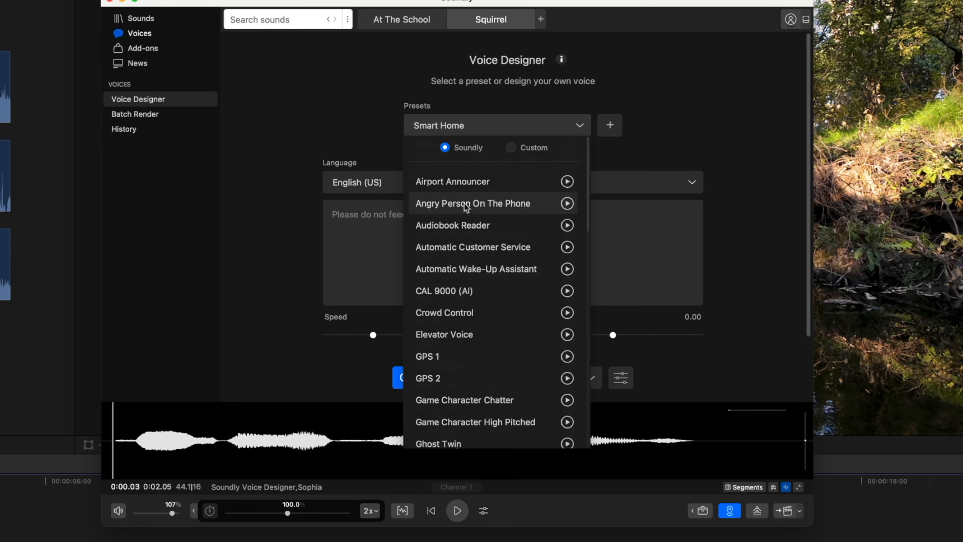
click(458, 182)
drag(489, 218, 250, 213)
text(Ter)
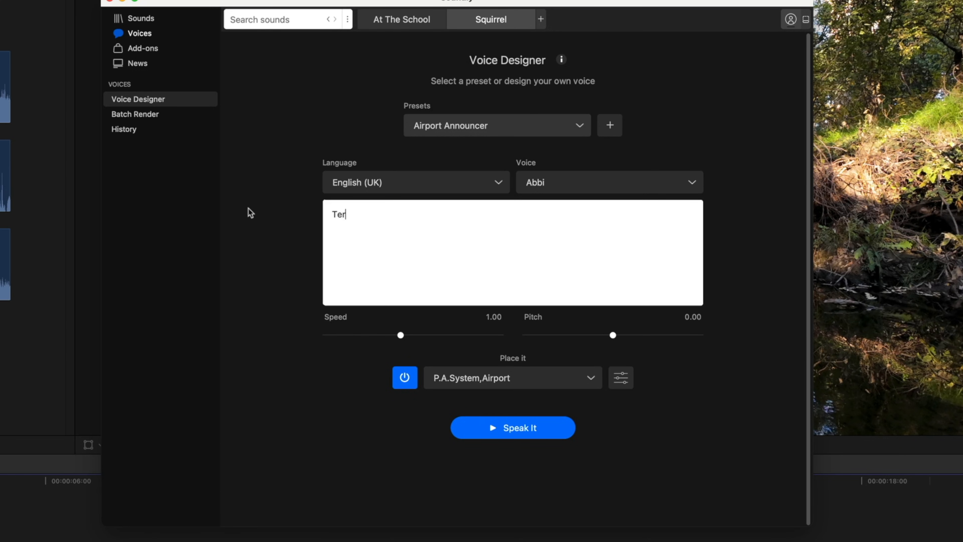
text(ry Please come to front desk.)
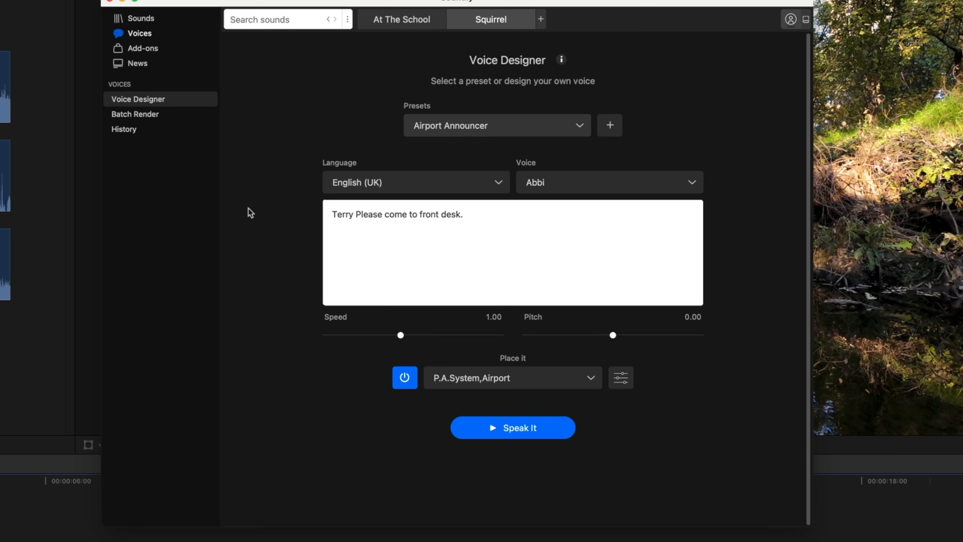
click(519, 430)
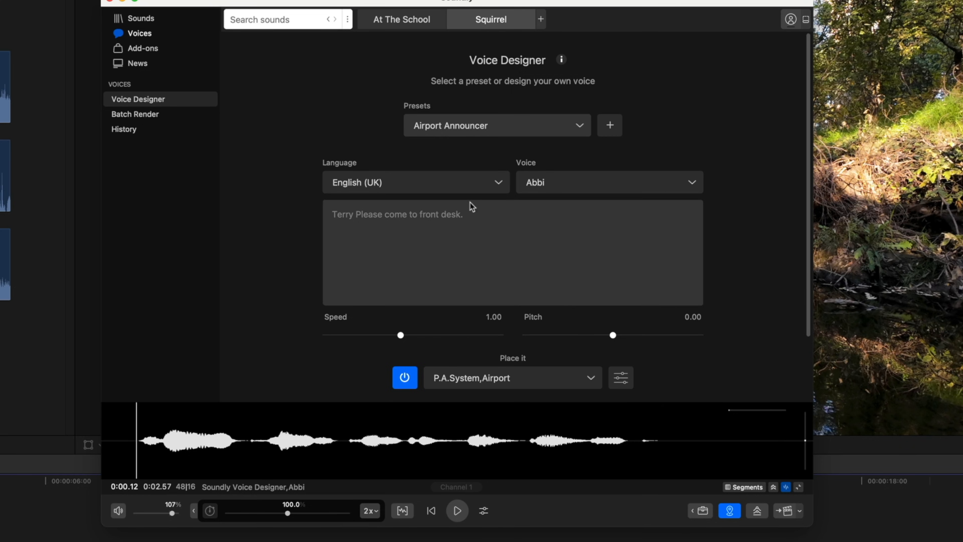
Step: Correct the announcement's ending to "Please come to the front desk." and generate the speech again
click(420, 215)
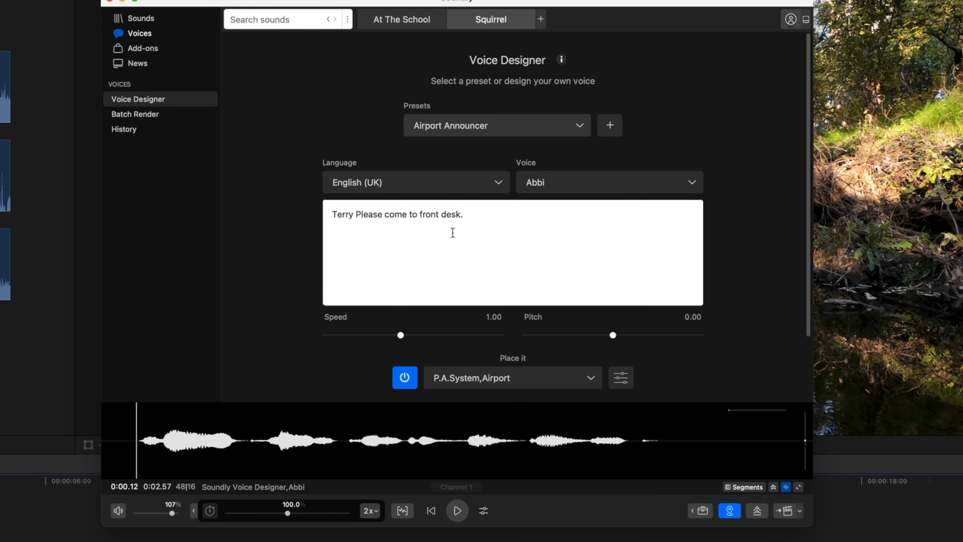
drag(808, 325, 799, 388)
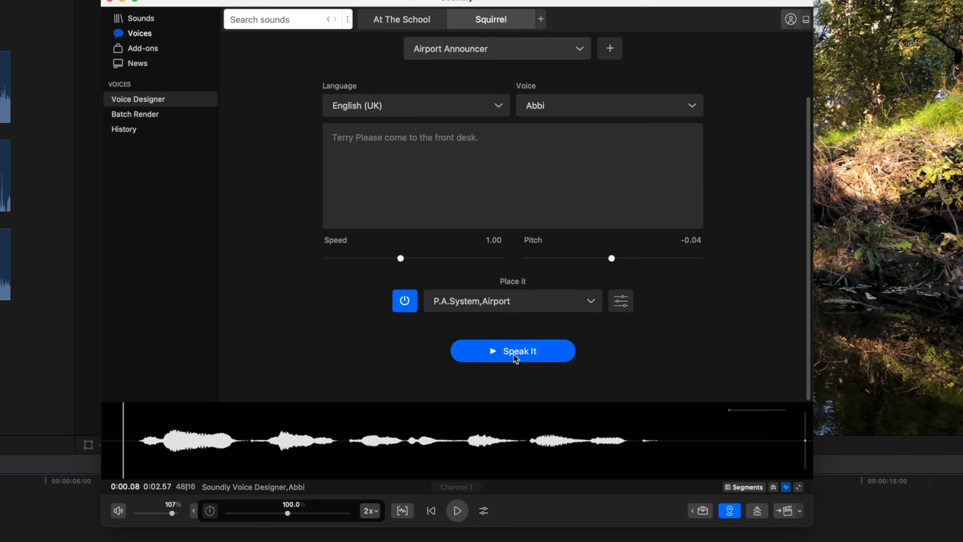
click(514, 355)
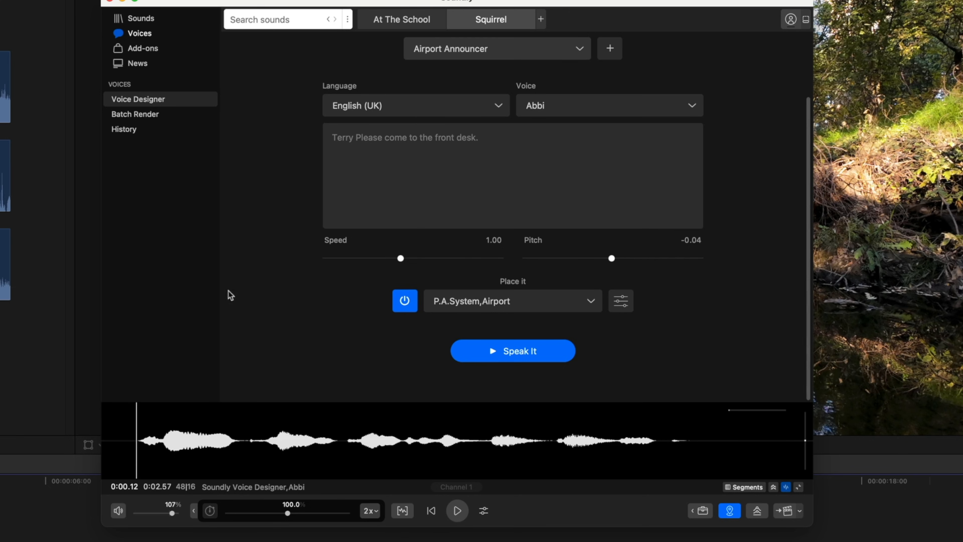
Step: Return to Soundly's sound library and search all sounds for "water"
click(121, 21)
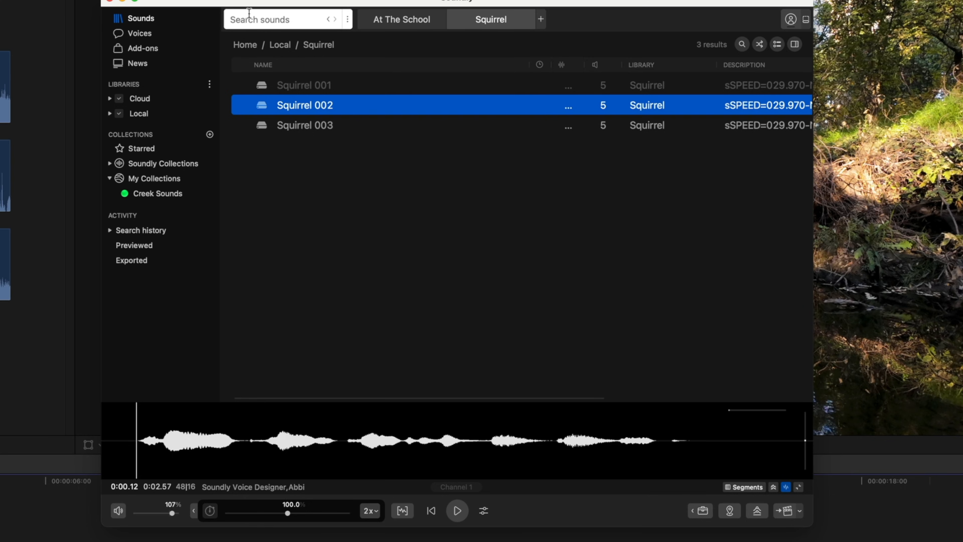
click(248, 16)
text(water)
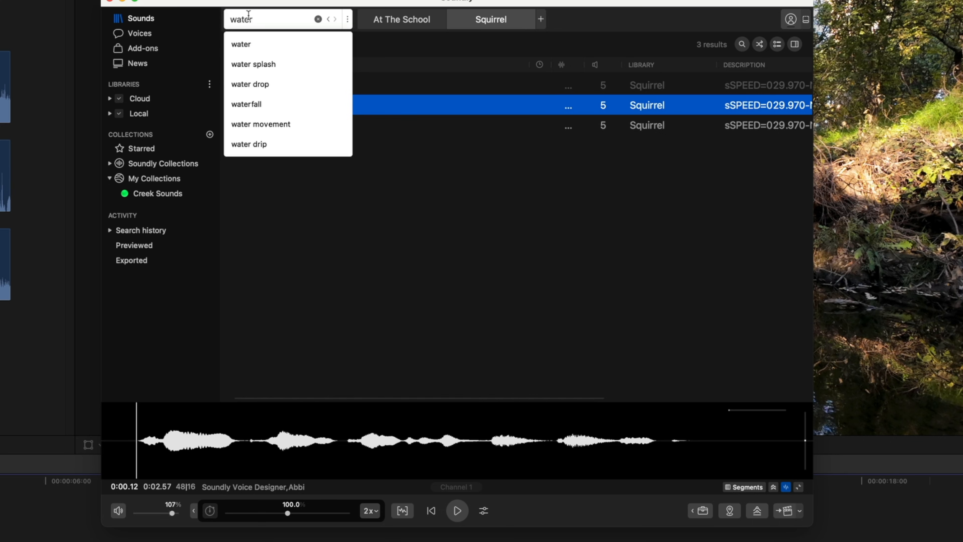
key(Return)
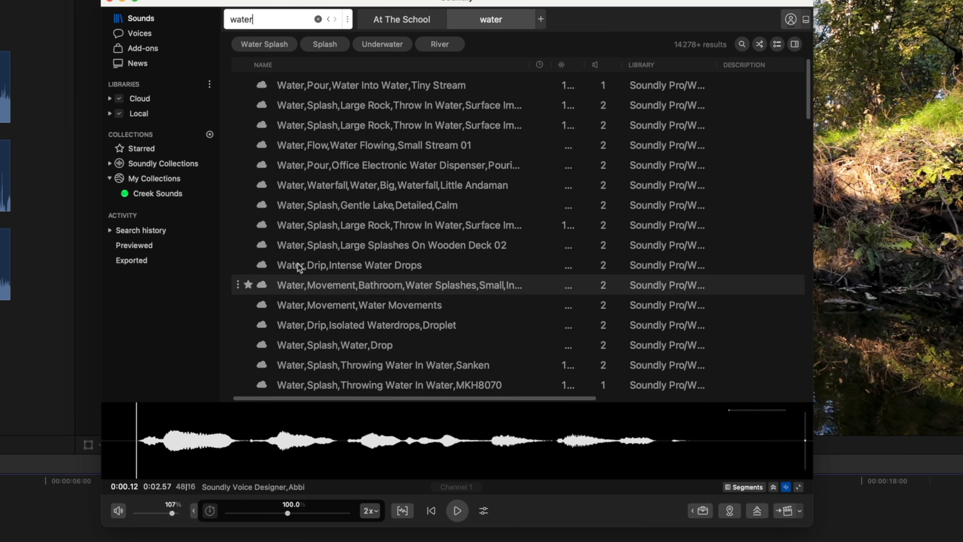
Step: Preview Water,Splash,Gentle Lake,Detailed,Calm and find sounds similar to it
click(304, 207)
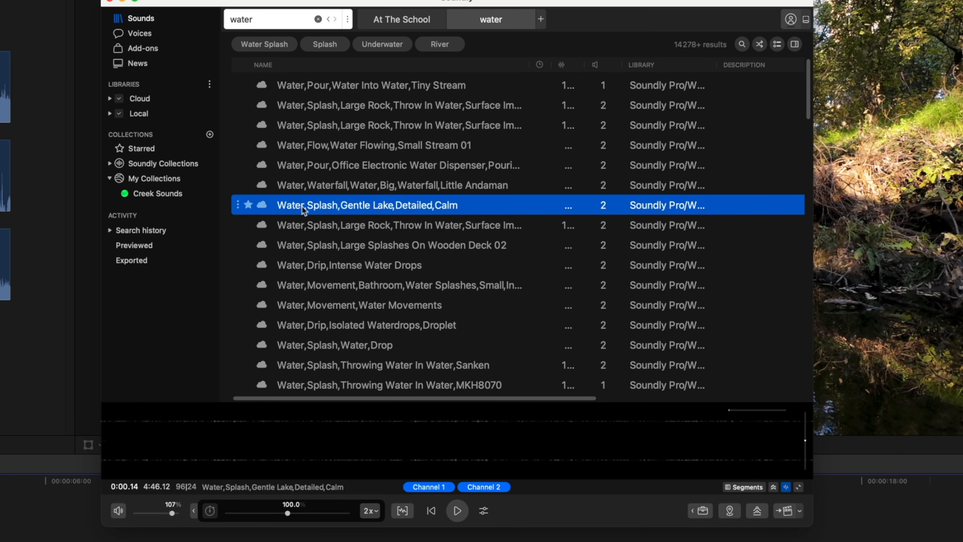
click(200, 420)
key(space)
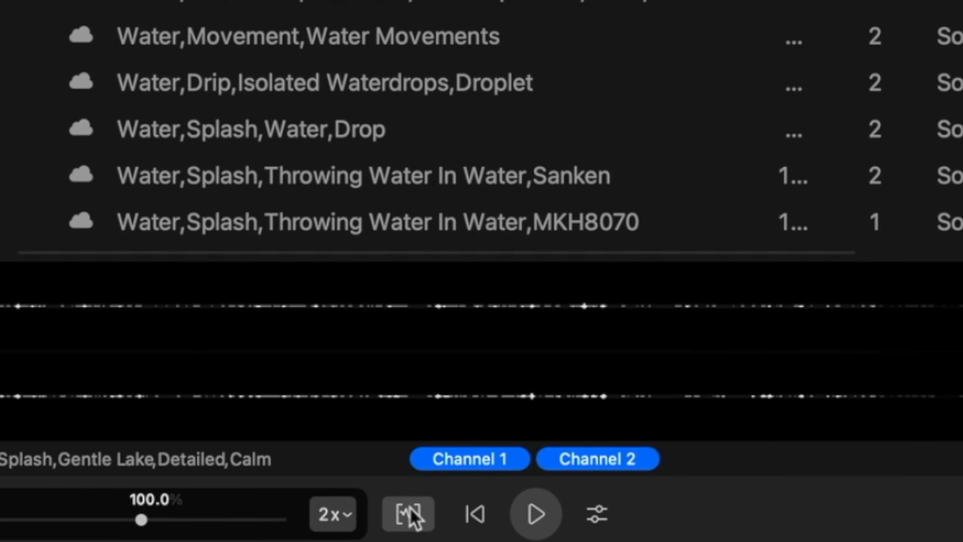
click(414, 515)
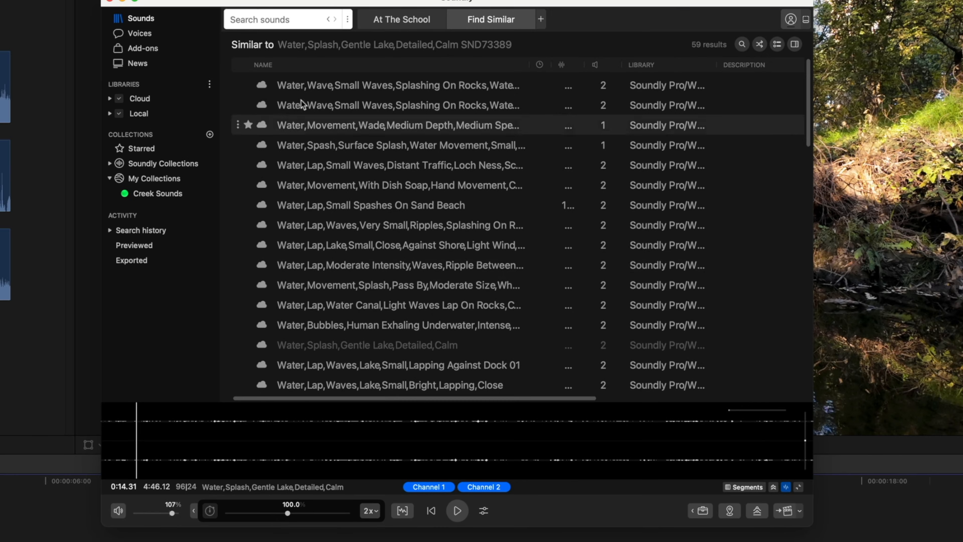
Step: Search the sound library for "hammer wood" and preview Wood,Impact,Hammering
click(284, 17)
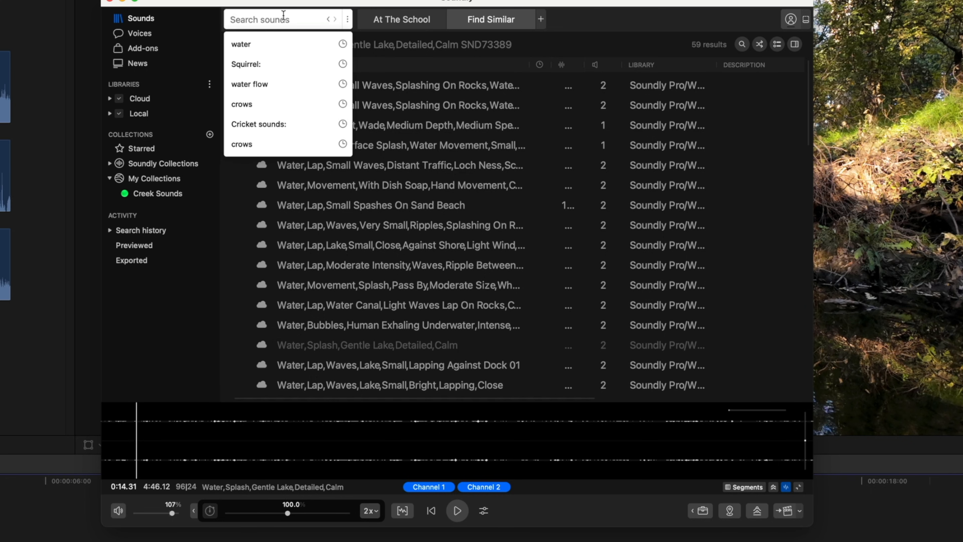
text(hammer)
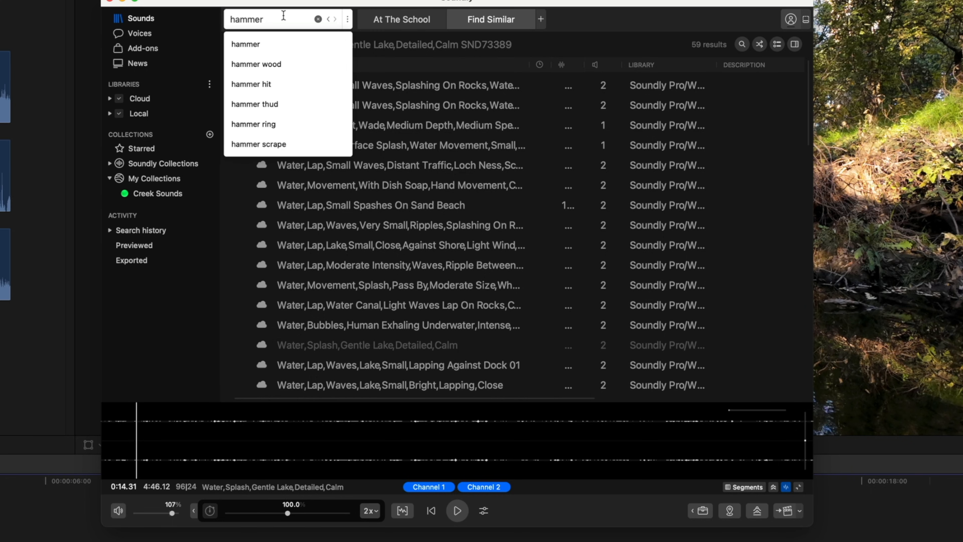
click(257, 64)
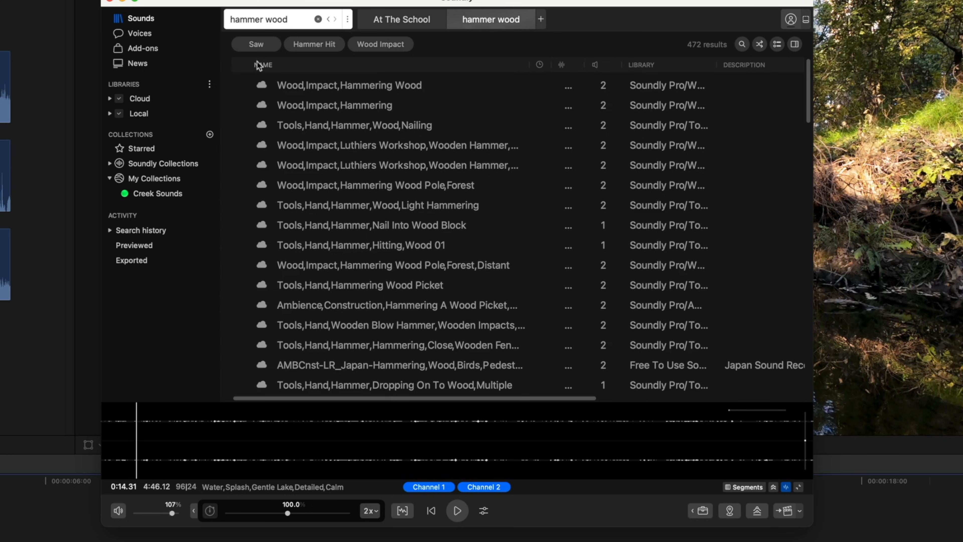
click(319, 109)
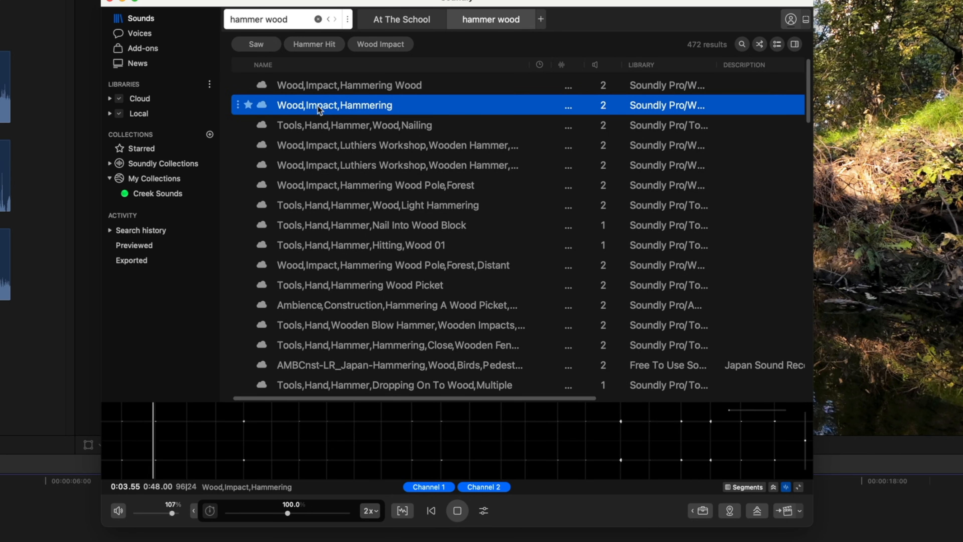
Step: Preview the Luthiers Workshop wooden hammer Dull Hit sound and Tools,Hand,Hammer,Hitting,Wood 01 from the hammer wood results
key(space)
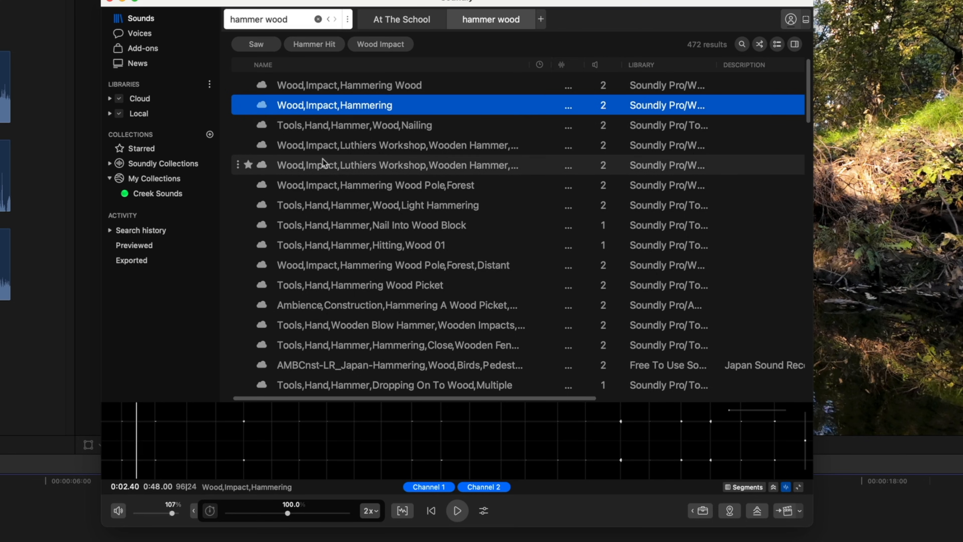
click(320, 165)
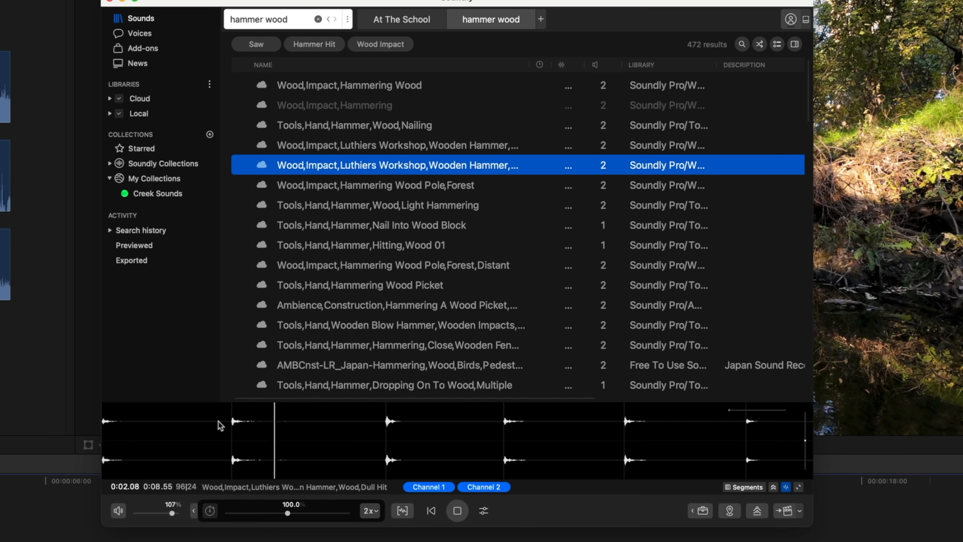
click(373, 250)
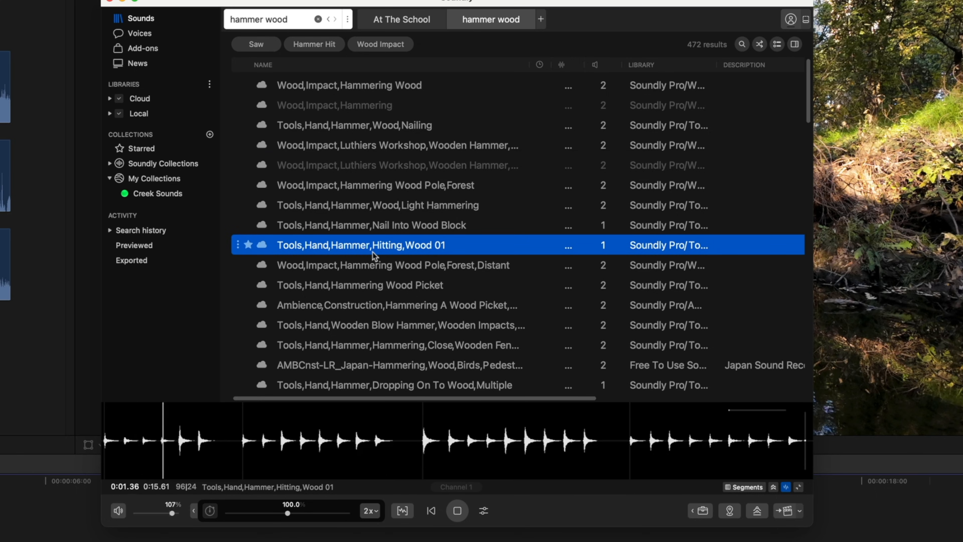
key(space)
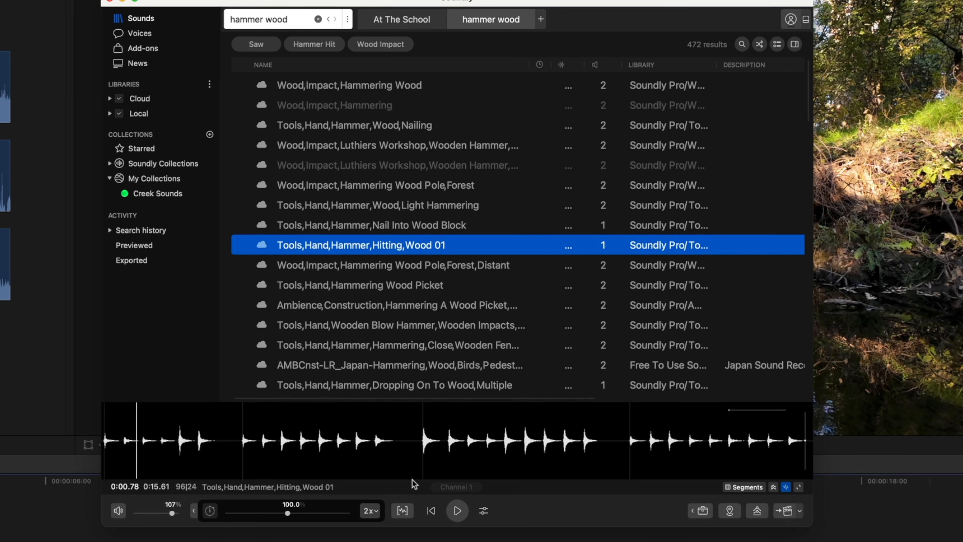
Step: Find sounds similar to Tools,Hand,Hammer,Hitting,Wood 01 and preview Tools,Hand,Hammer,Ballpin,Hitting Nail Into Wood 01
click(403, 510)
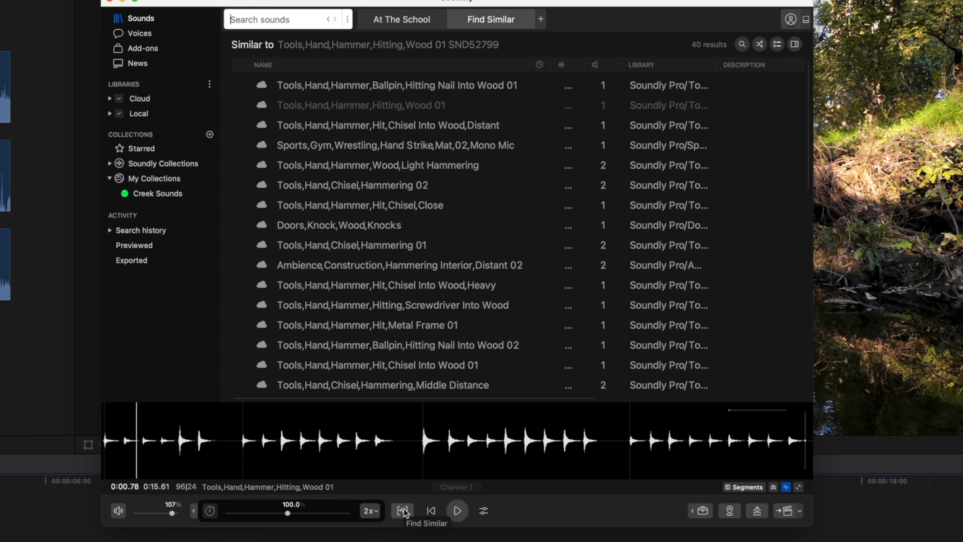
click(290, 87)
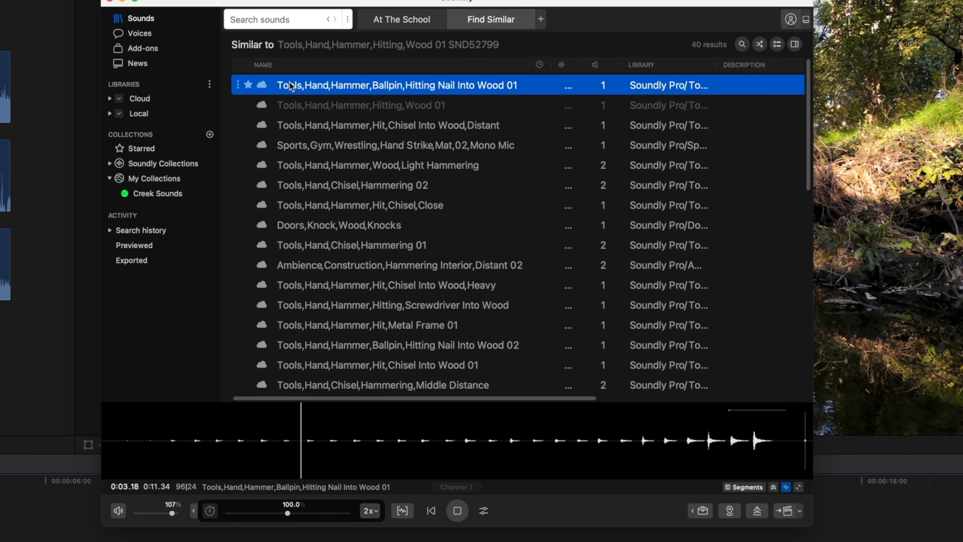
key(space)
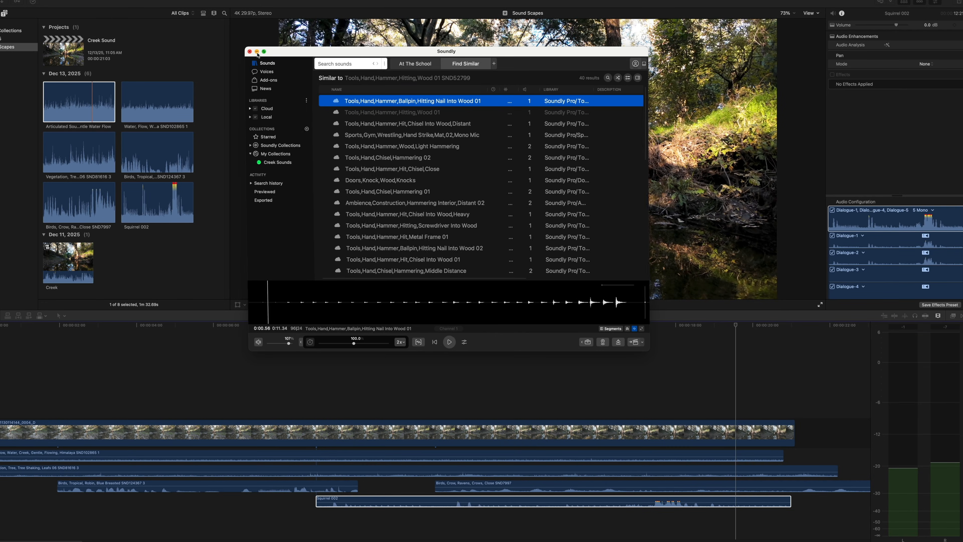
Step: Minimize the Soundly window to return to the creek project in Final Cut Pro
click(257, 52)
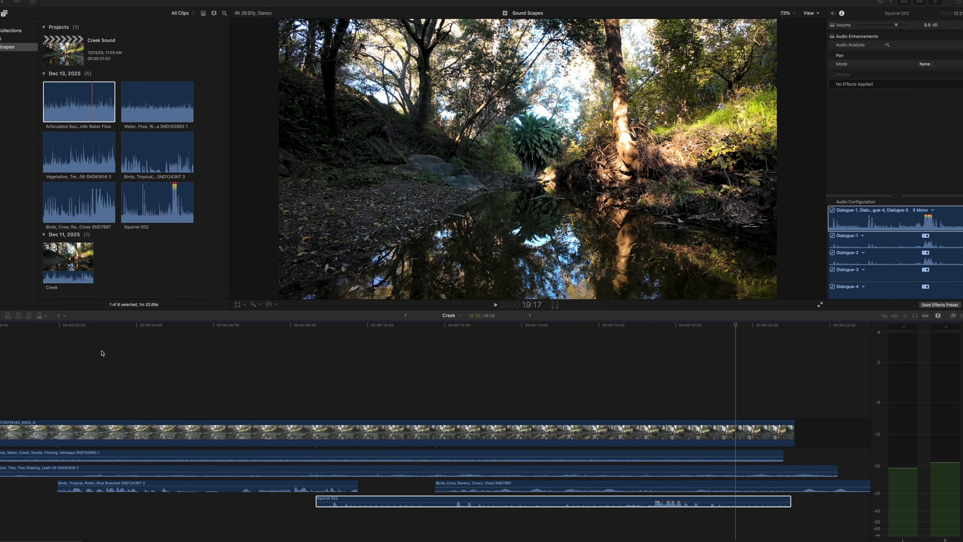